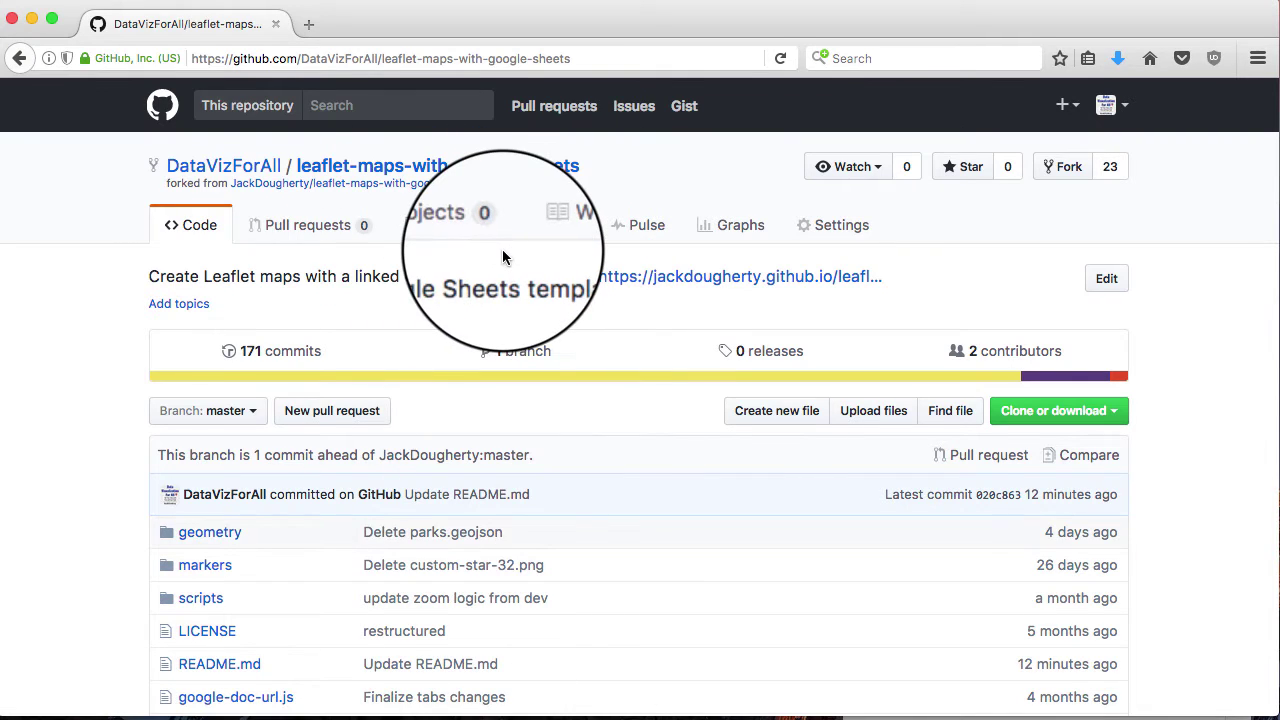
# - Try to fork the original leaflet-maps-with-google-sheets repository a second time from a separate browser tab, and return to the existing fork
pyautogui.rightClick(395, 190)
pyautogui.click(405, 192)
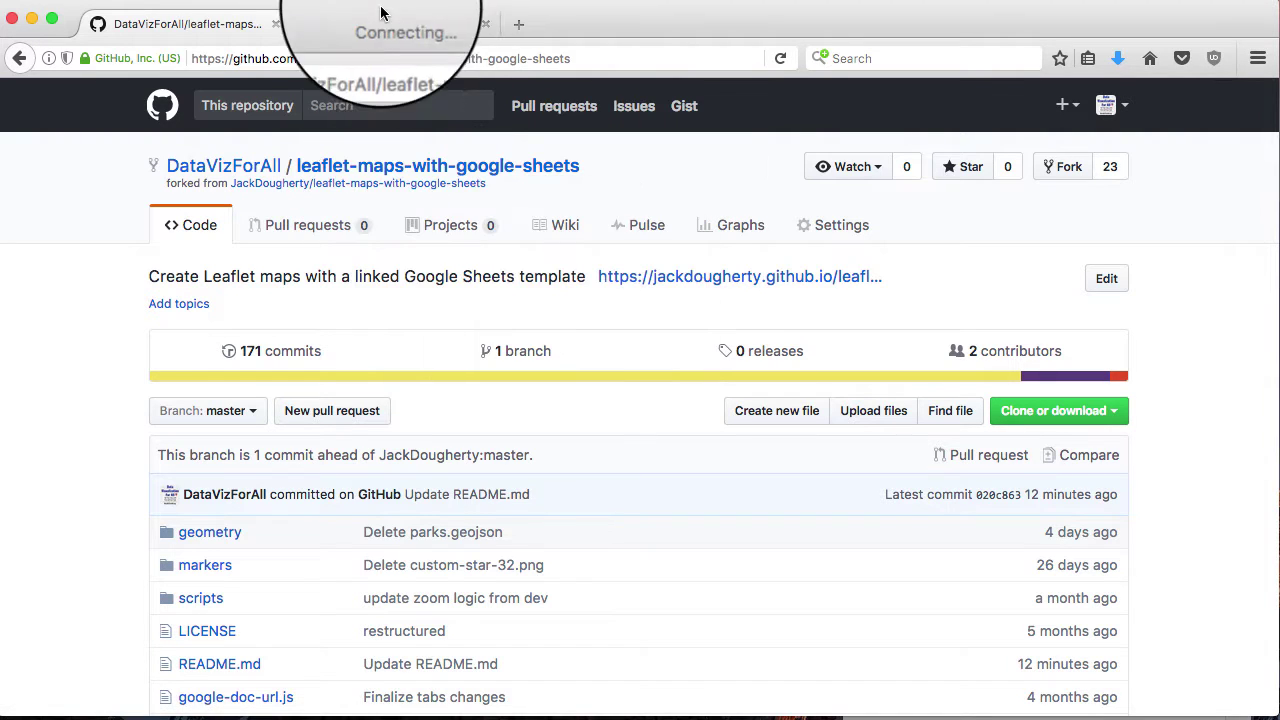
pyautogui.click(406, 27)
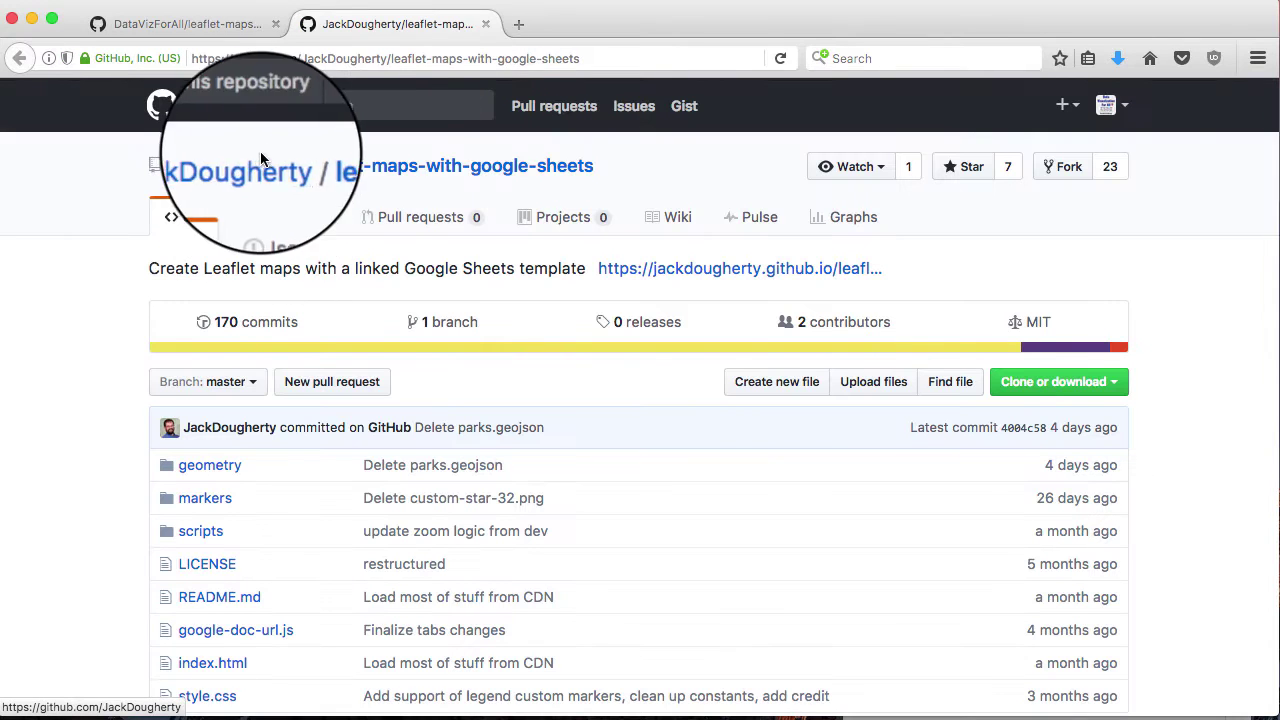
pyautogui.click(1067, 166)
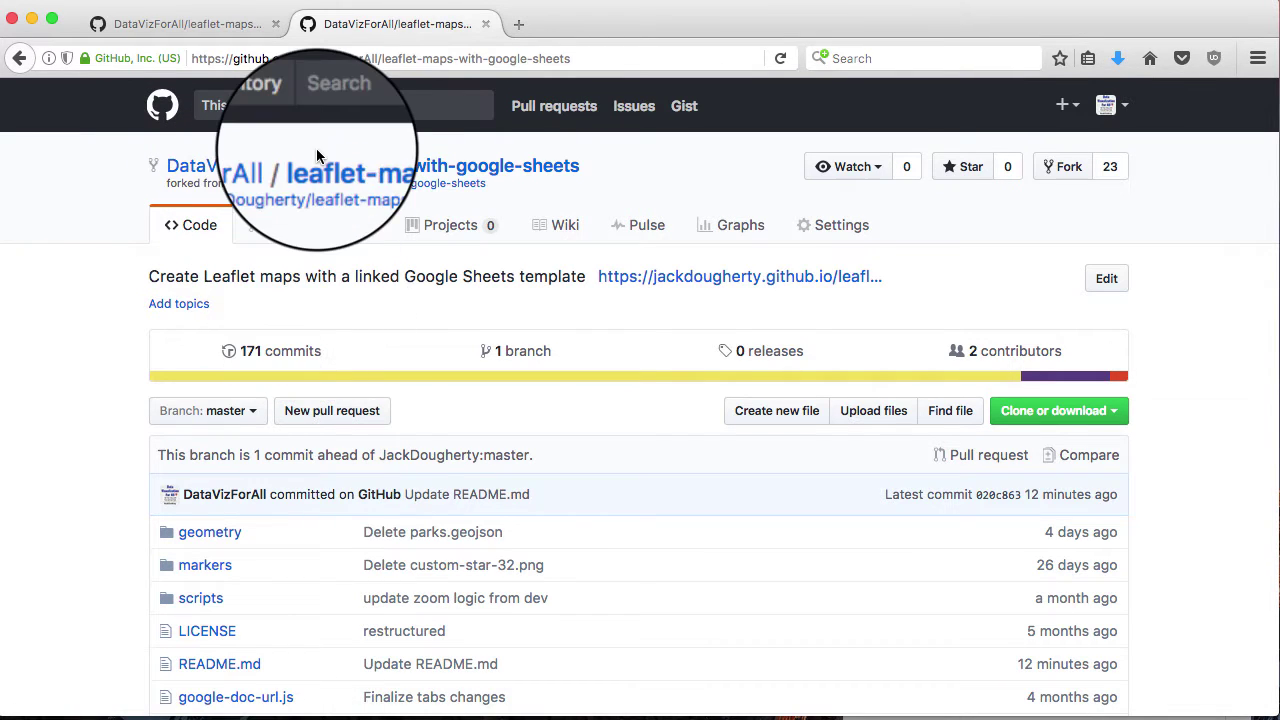
pyautogui.click(212, 22)
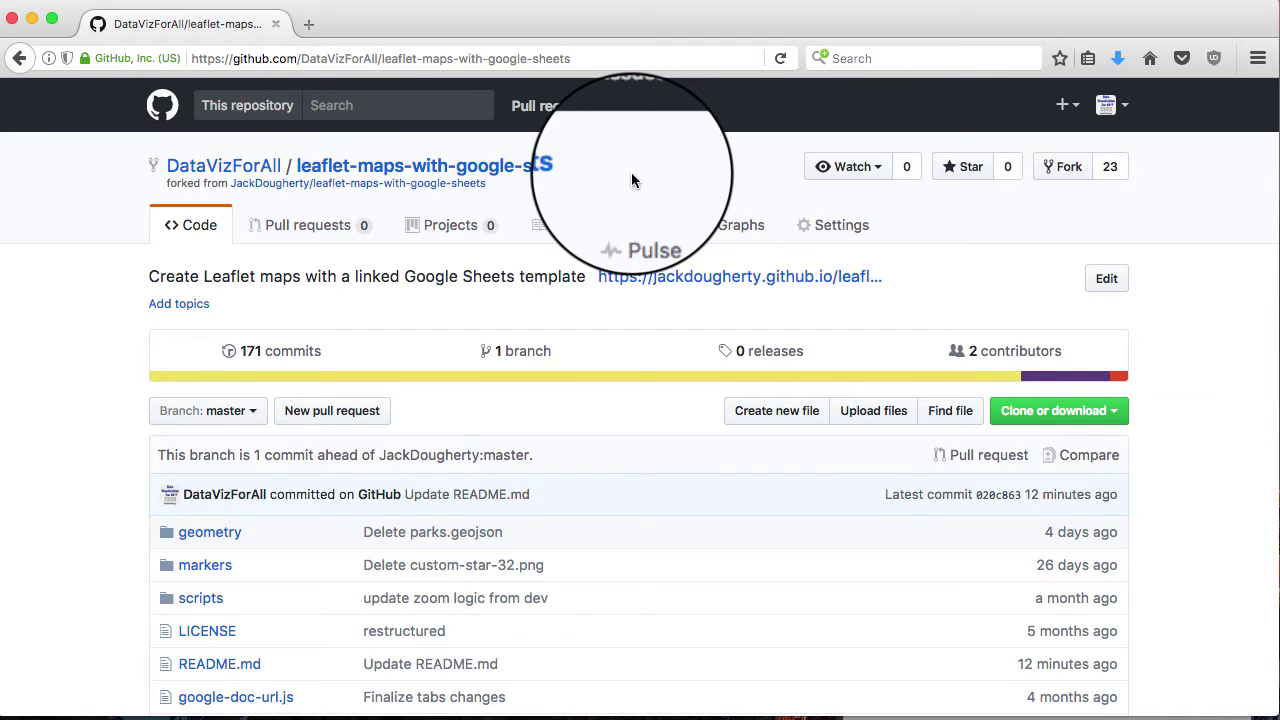
# - Start a new repository named map-second-copy with the description "second copy of Leaflet Maps with Google Sheets"
pyautogui.click(1075, 108)
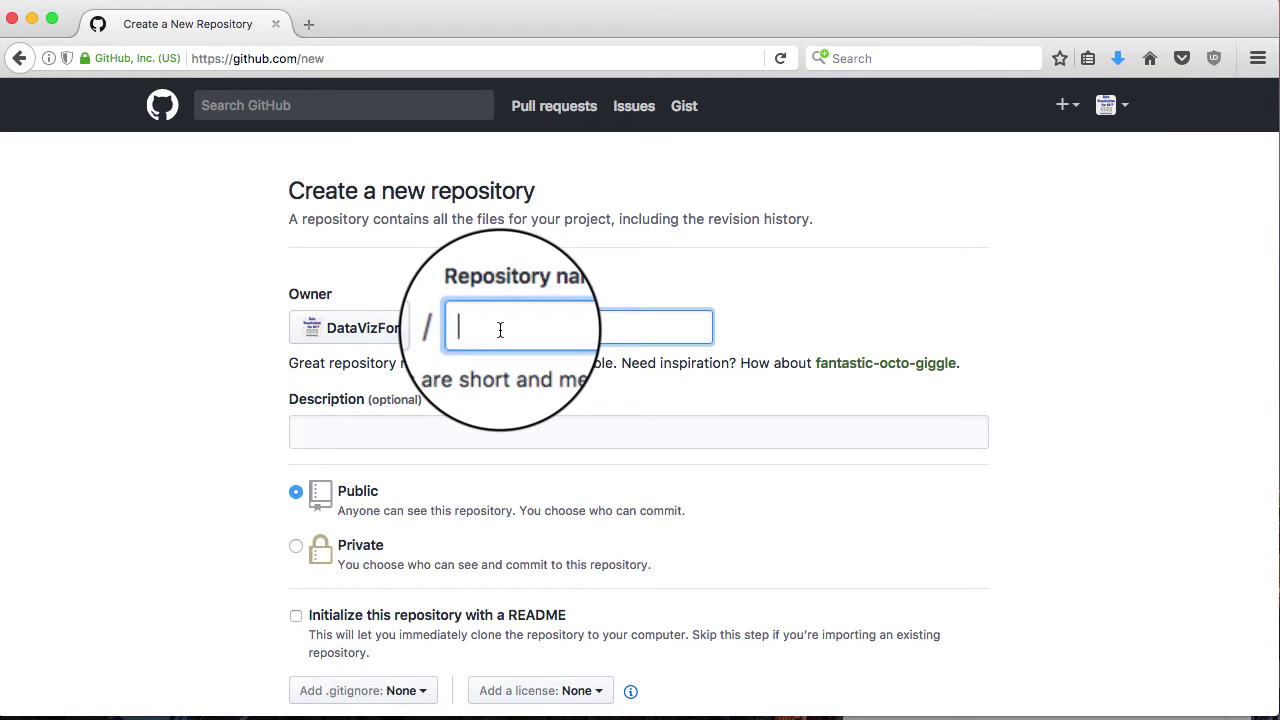
pyautogui.write('map-second-copy')
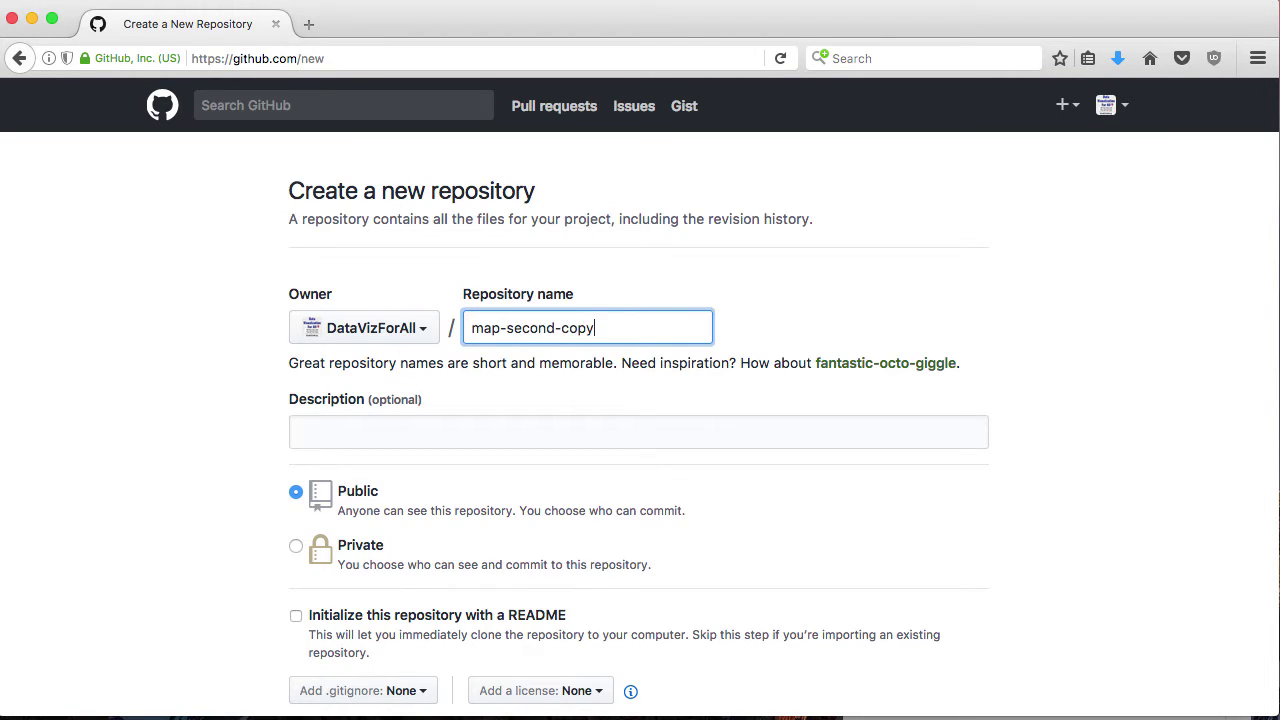
pyautogui.click(334, 428)
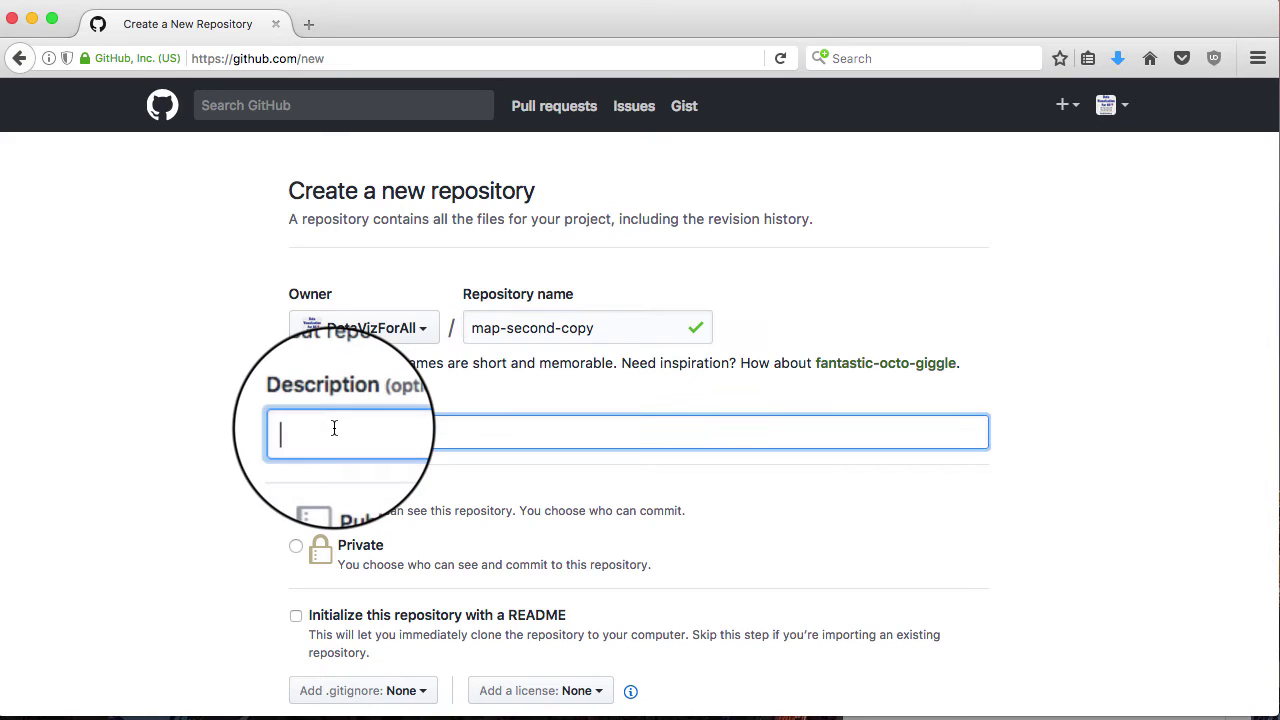
pyautogui.write('second copy of Leaflet Maps with Google S')
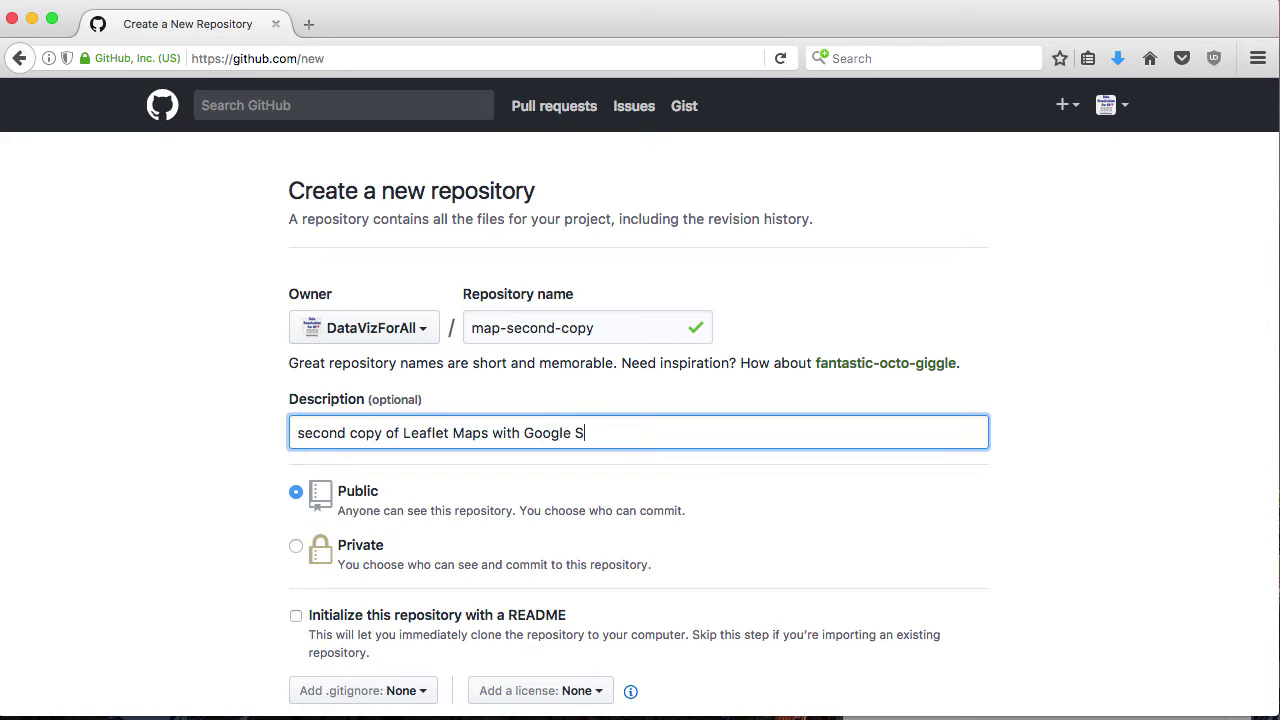
pyautogui.write('heets')
# - Set the new repository to initialize with a README and create it
pyautogui.scroll(-5, 219, 503)
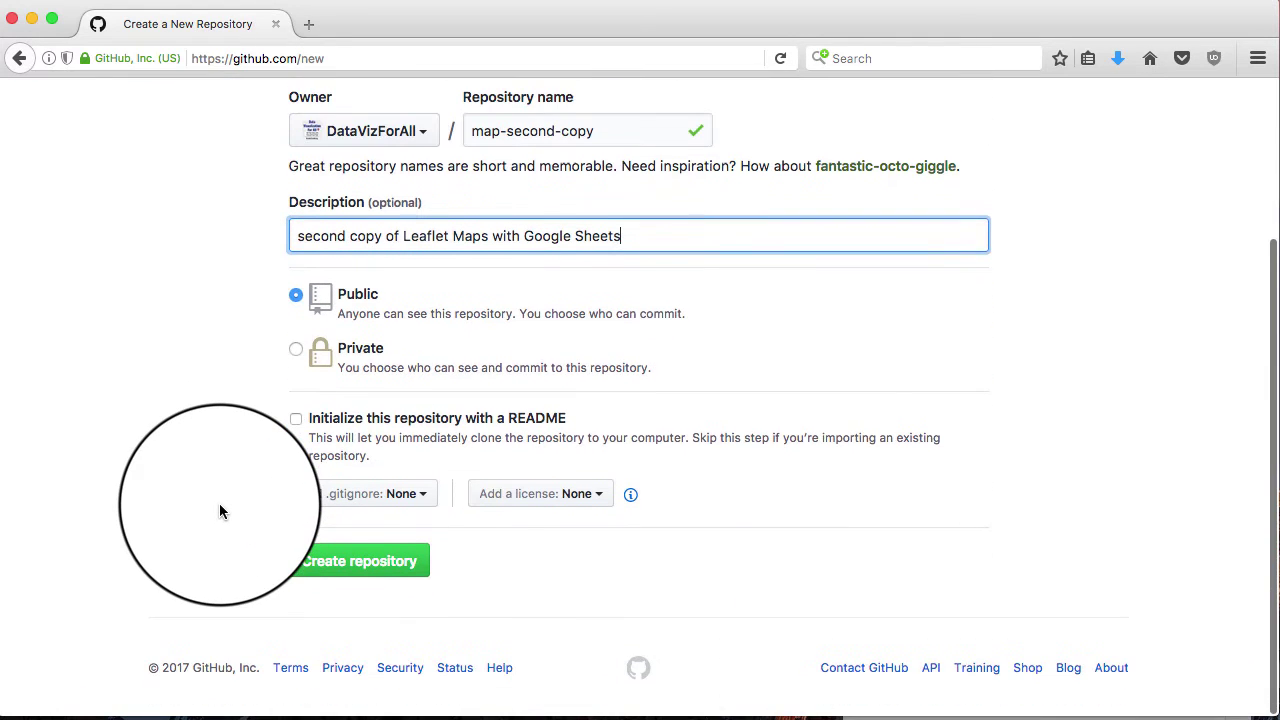
pyautogui.click(296, 420)
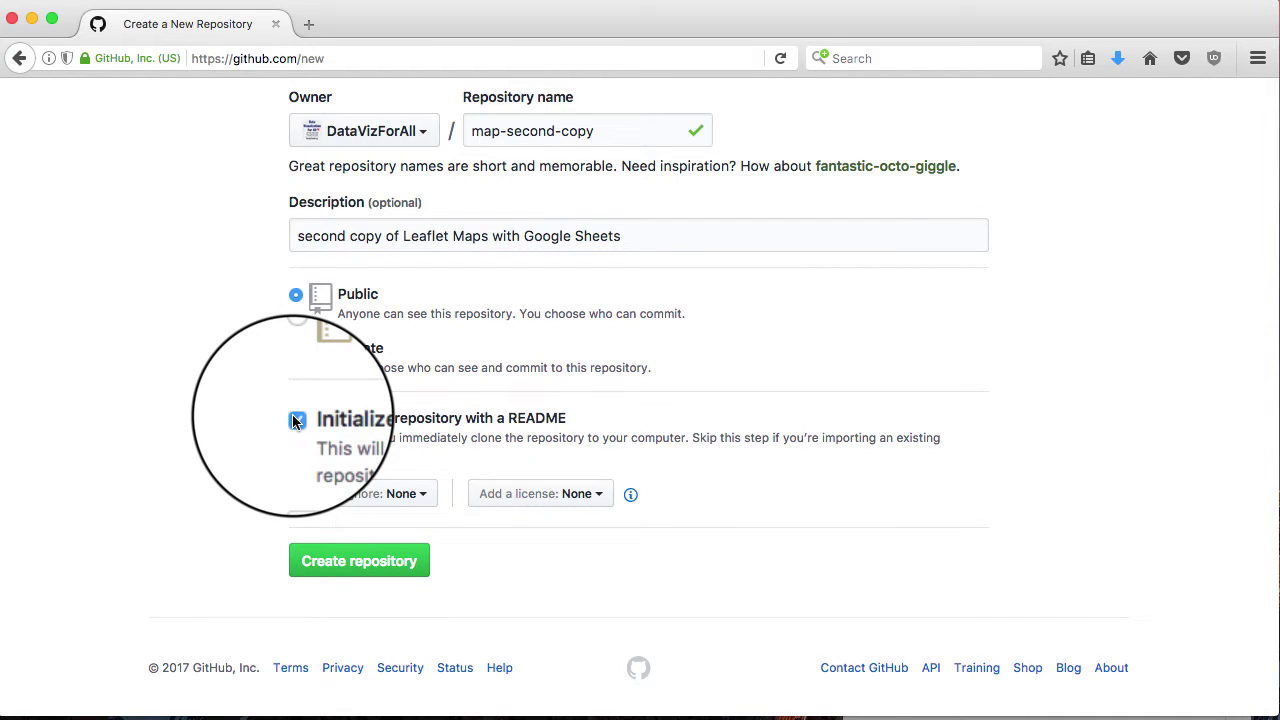
pyautogui.click(363, 561)
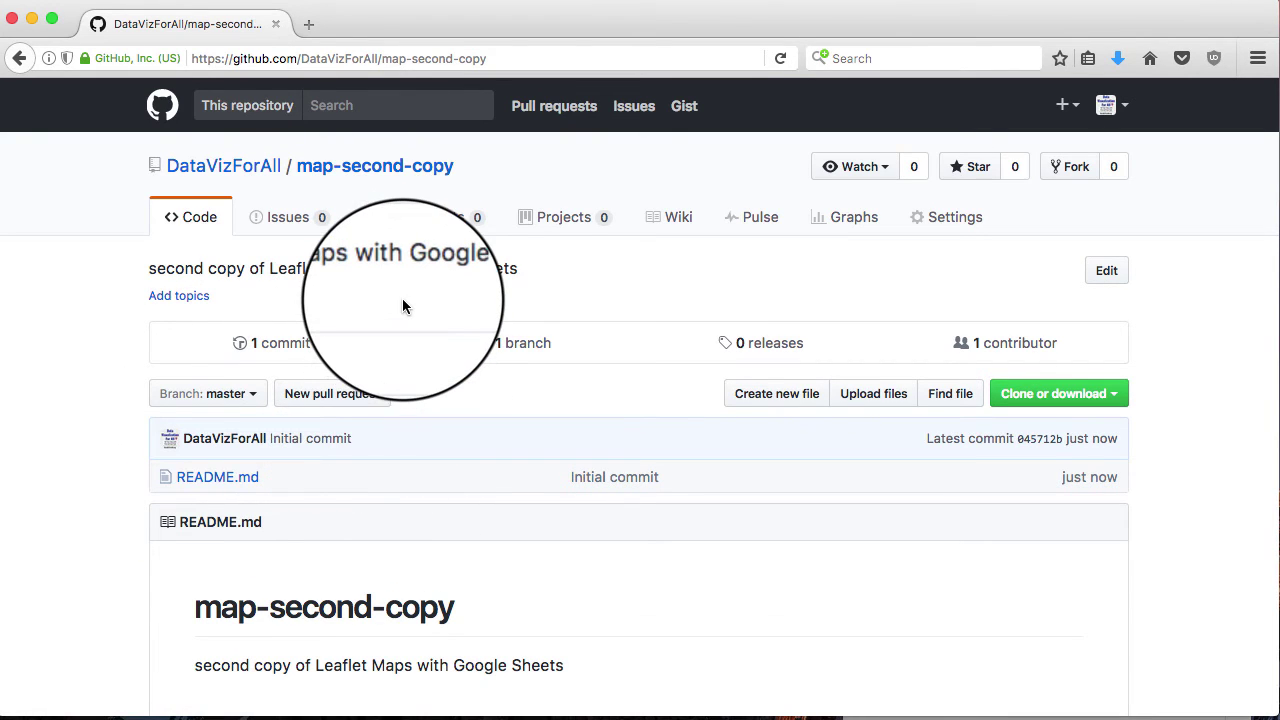
# - Open the DataVizForAll profile in a new browser tab and go to the original repository that leaflet-maps-with-google-sheets was forked from
pyautogui.rightClick(250, 168)
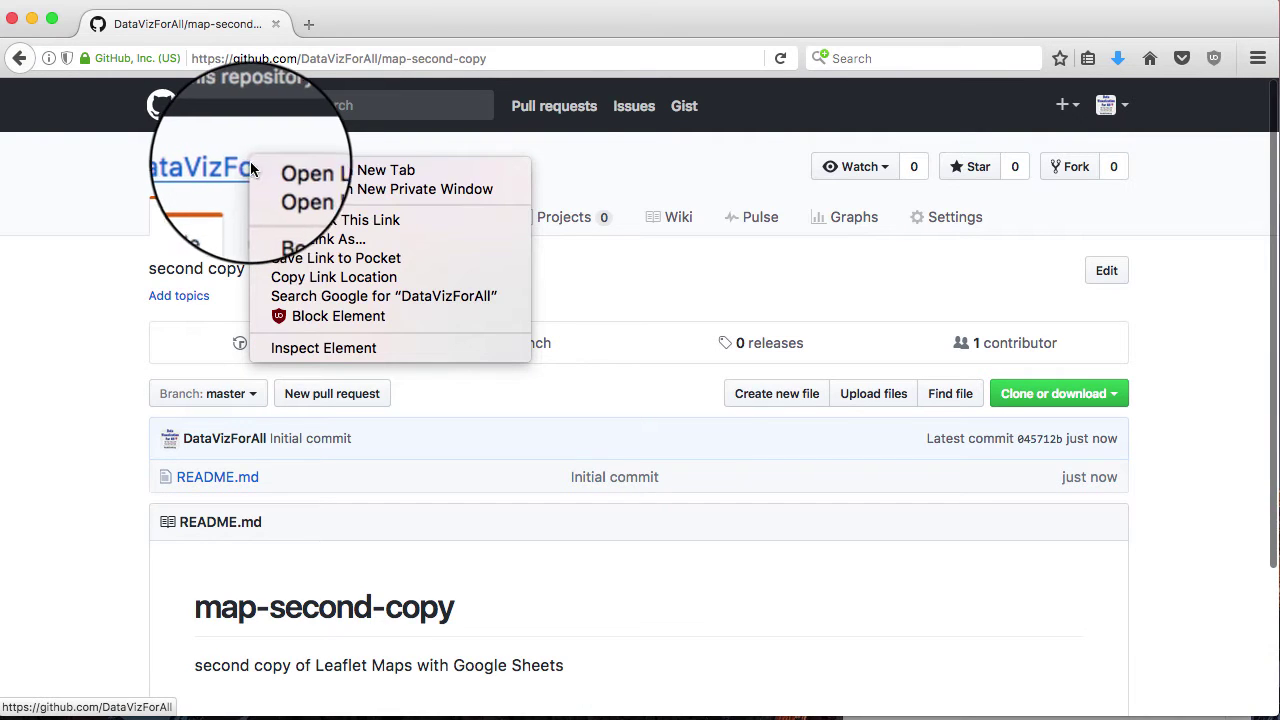
pyautogui.click(255, 167)
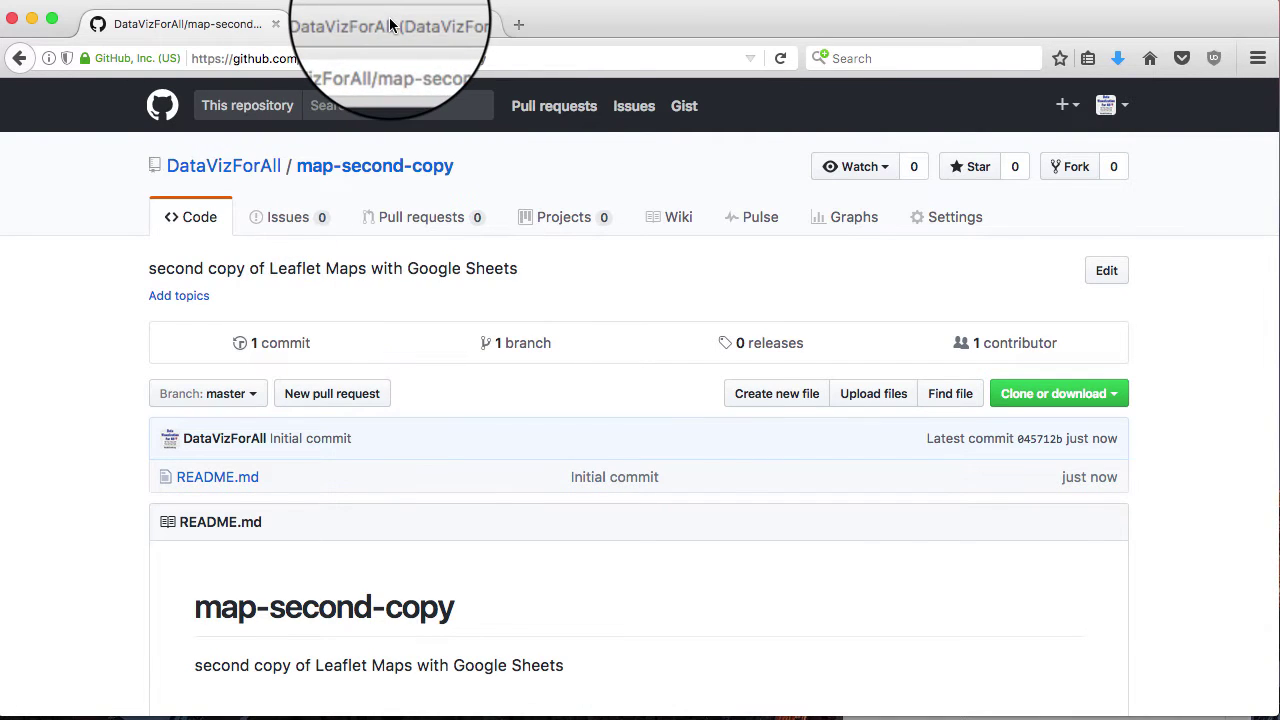
pyautogui.click(390, 25)
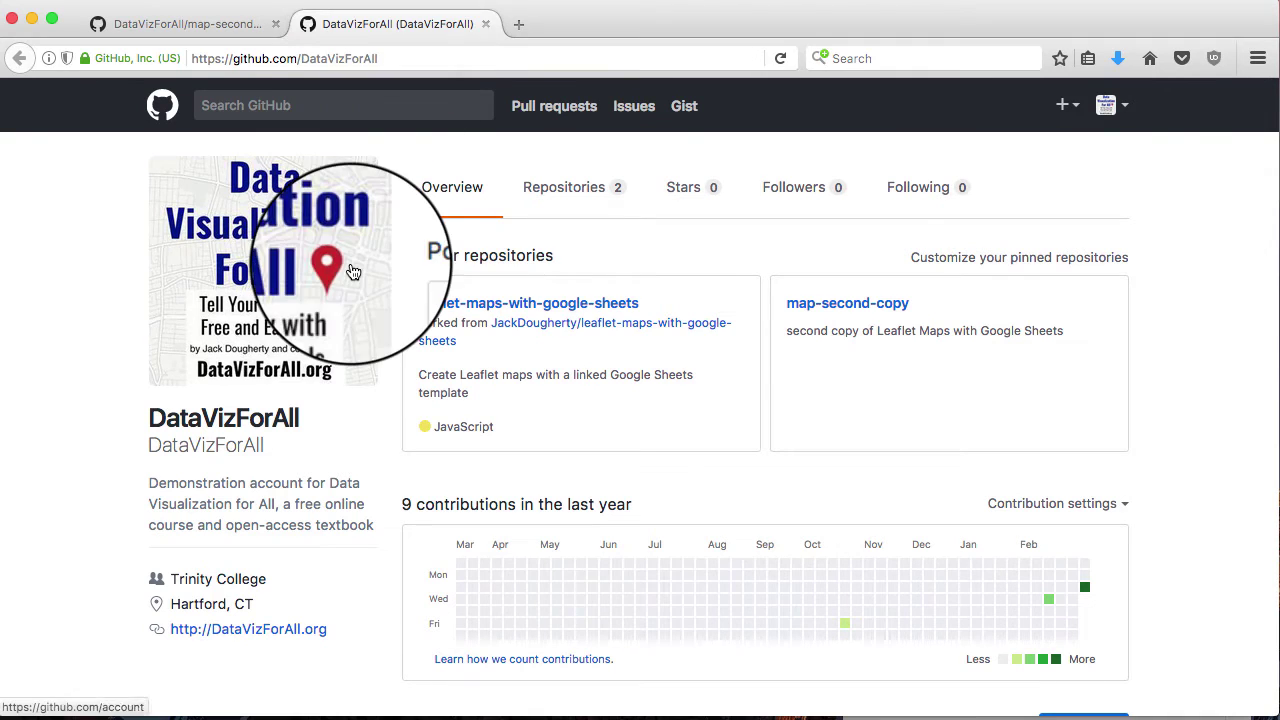
pyautogui.click(568, 330)
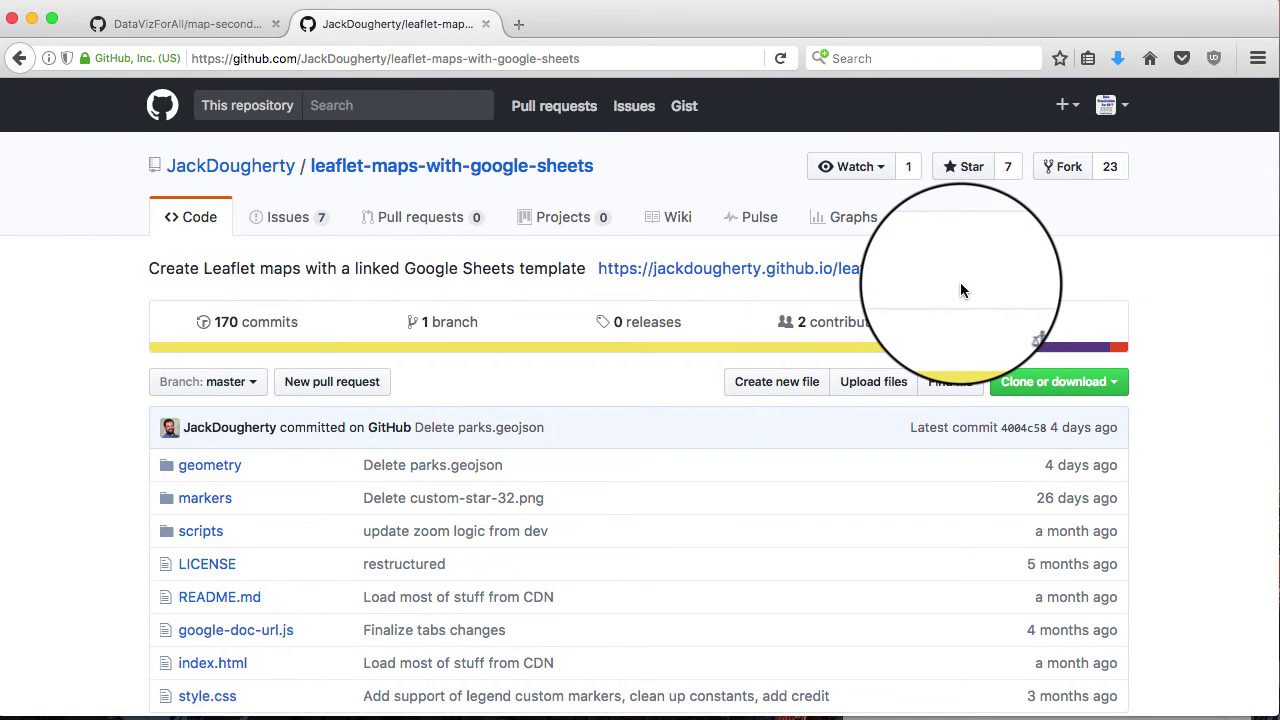
# - Download the original leaflet-maps-with-google-sheets repository as a ZIP and save the file to the computer
pyautogui.click(1081, 390)
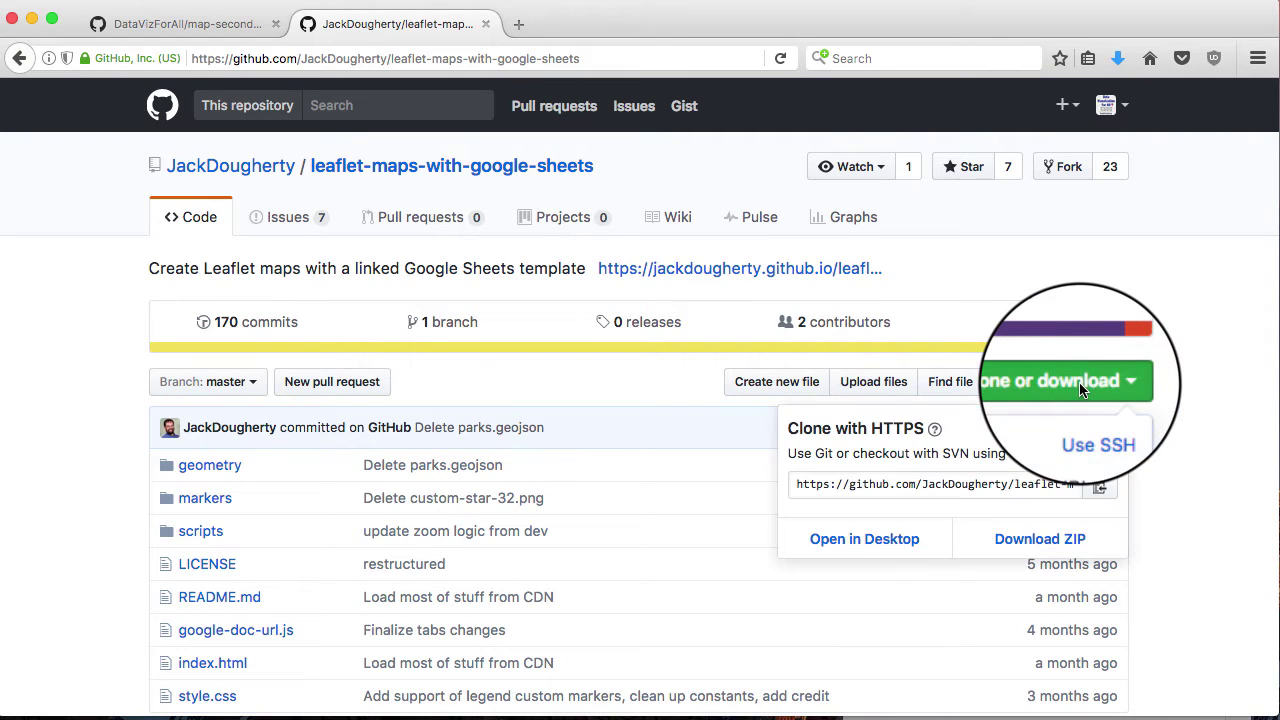
pyautogui.click(1050, 538)
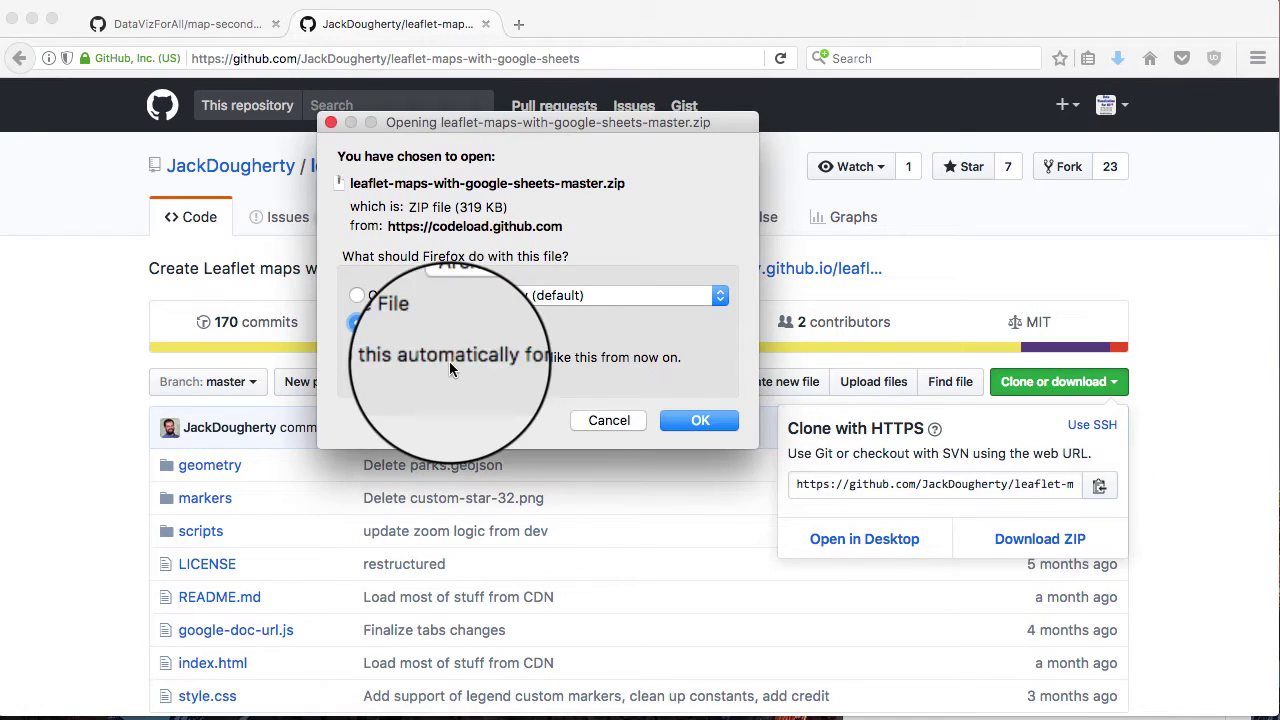
pyautogui.click(690, 422)
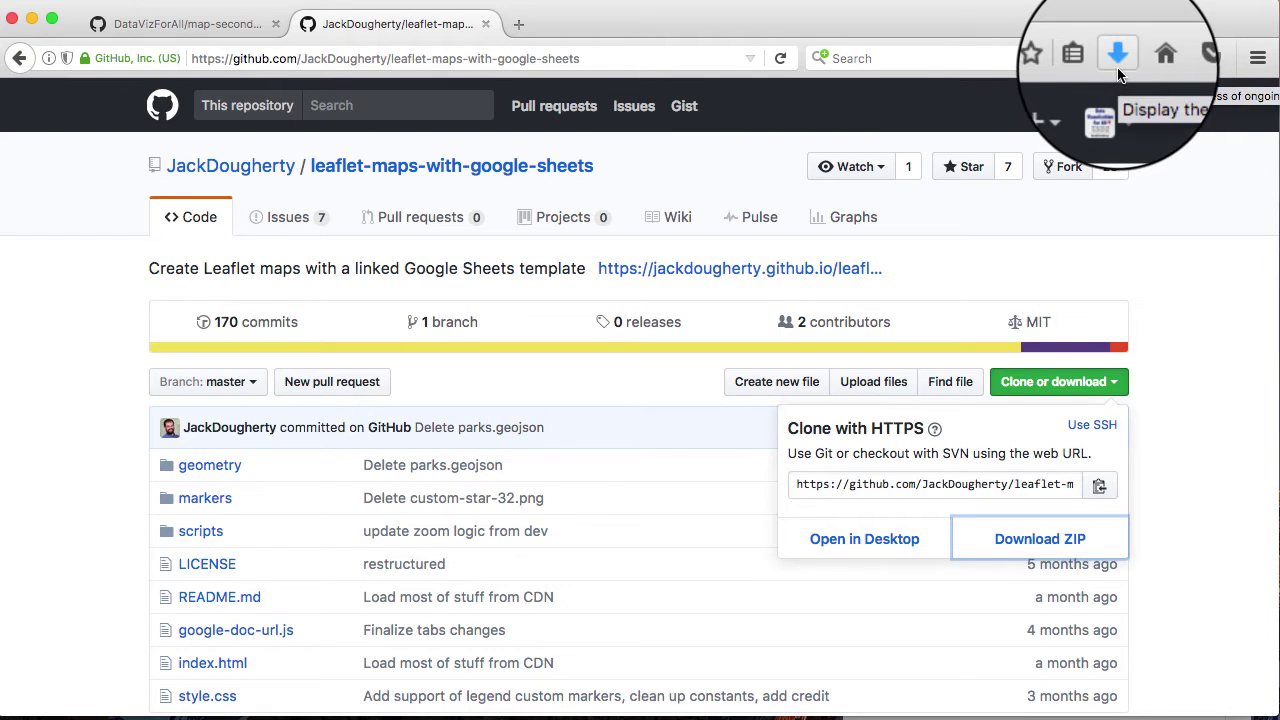
# - Switch to Finder, extract leaflet-maps-with-google-sheets-master.zip and show the contents of the extracted folder
pyautogui.click(1105, 719)
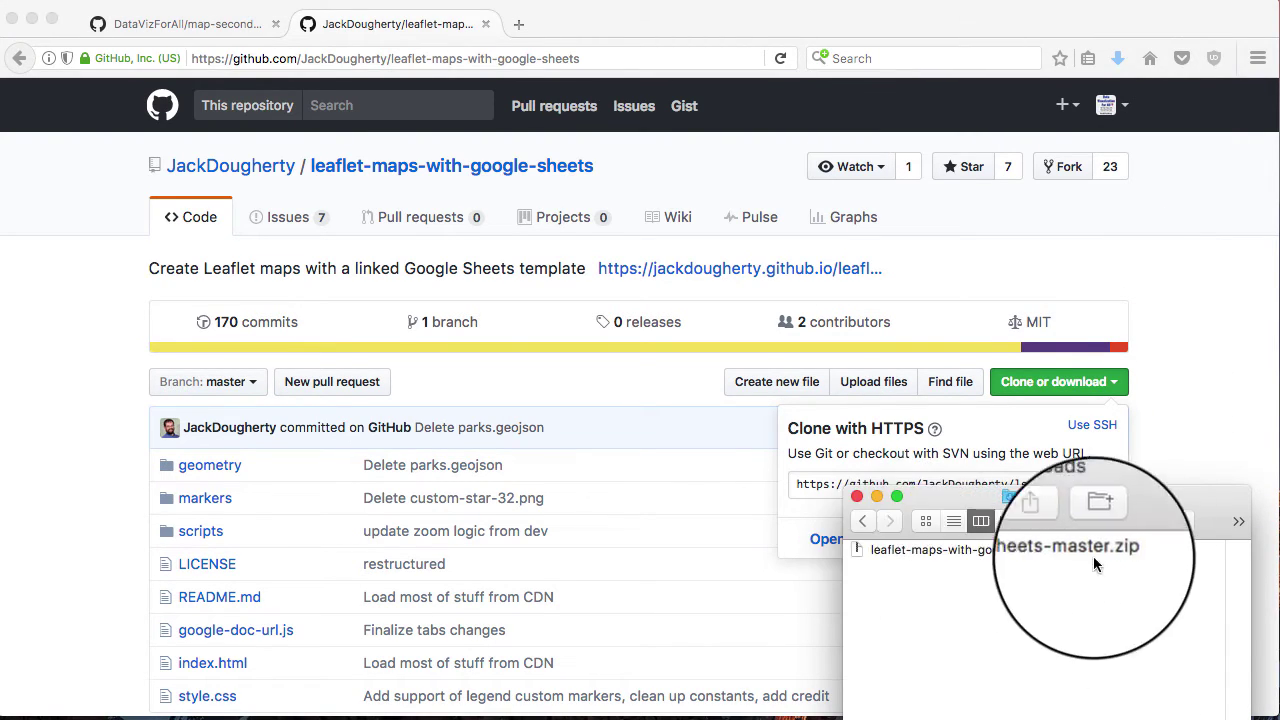
pyautogui.doubleClick(1003, 549)
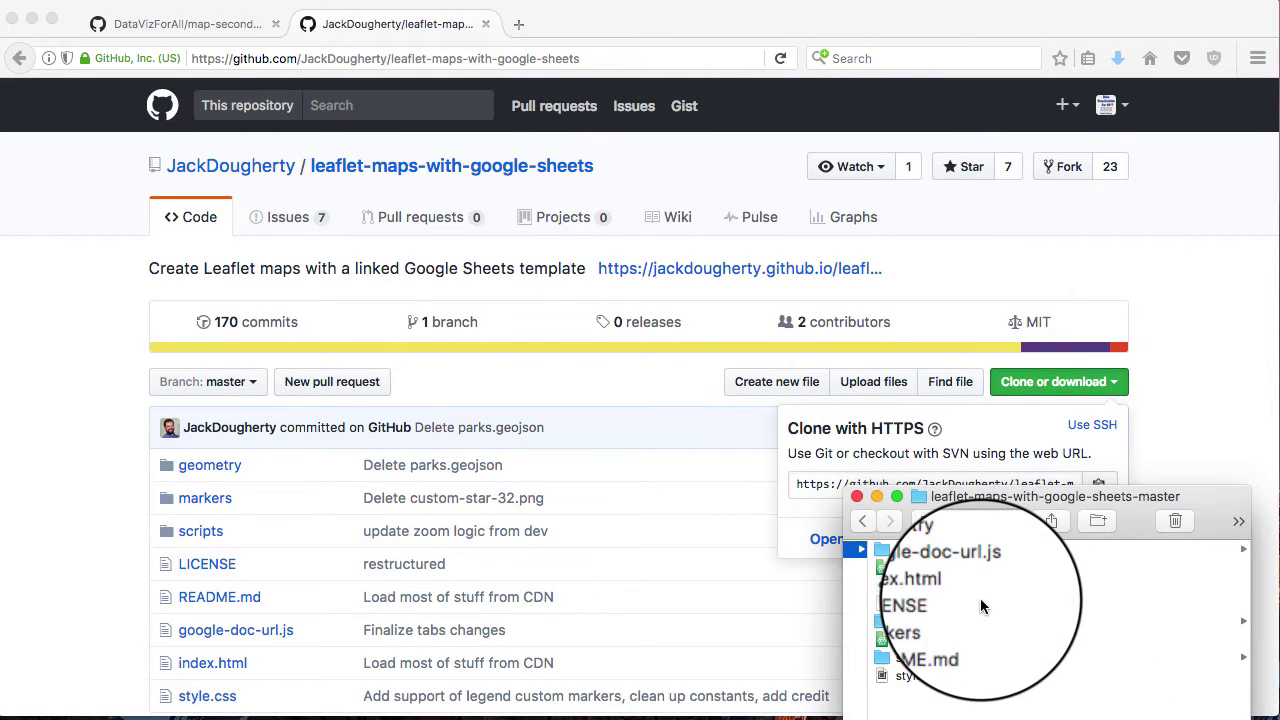
pyautogui.hscroll(-5, 980, 605)
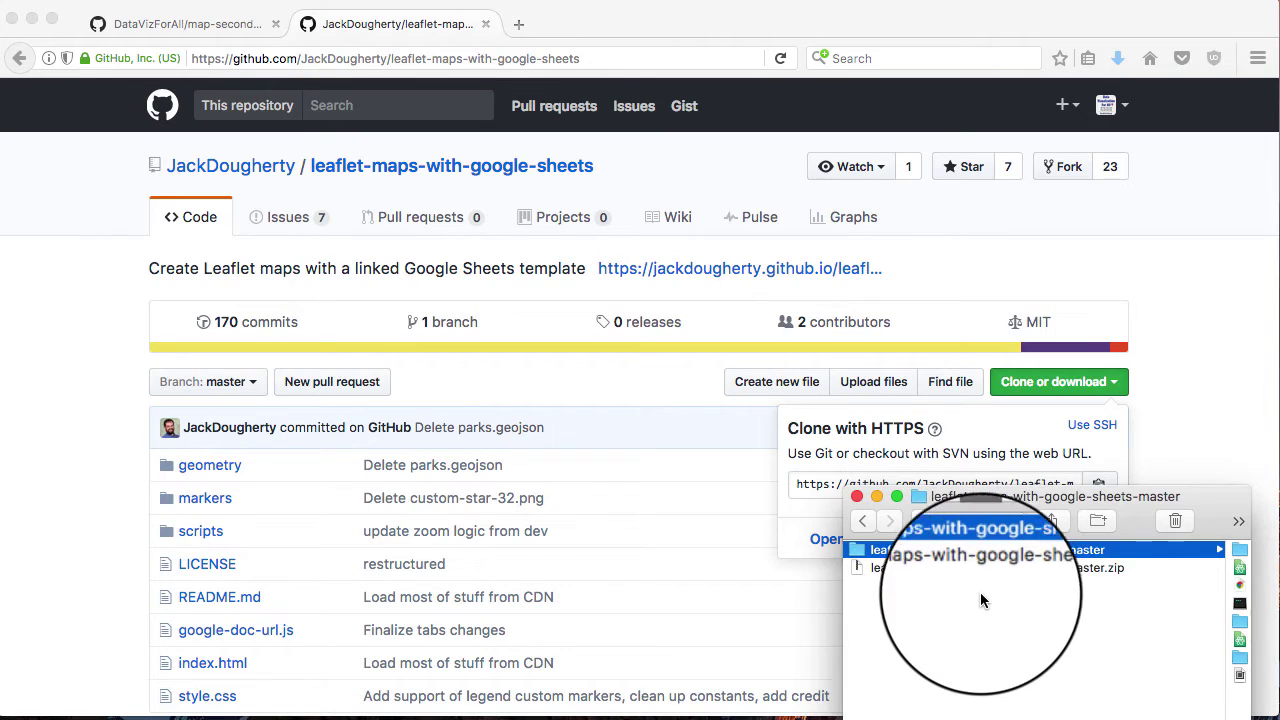
pyautogui.hscroll(5, 1050, 632)
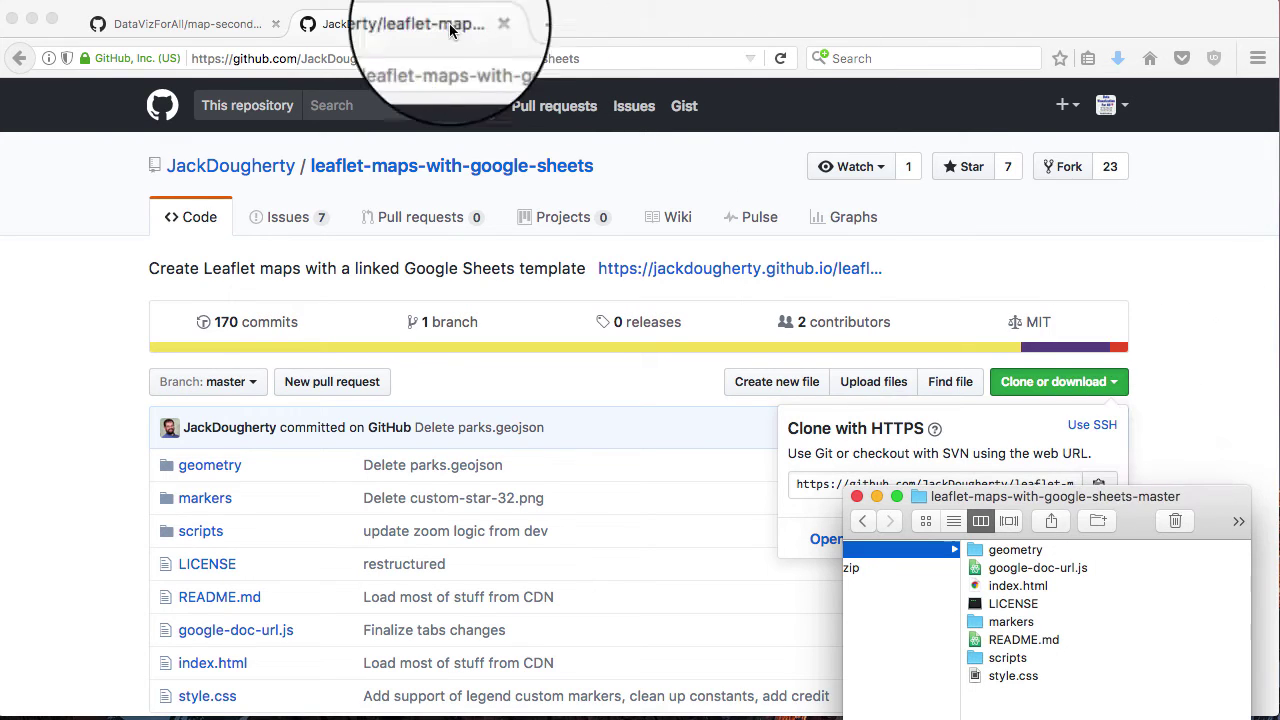
# - Start a file upload in map-second-copy and add geometry, google-doc-url.js, index.html, LICENSE and markers from the extracted folder
pyautogui.click(203, 26)
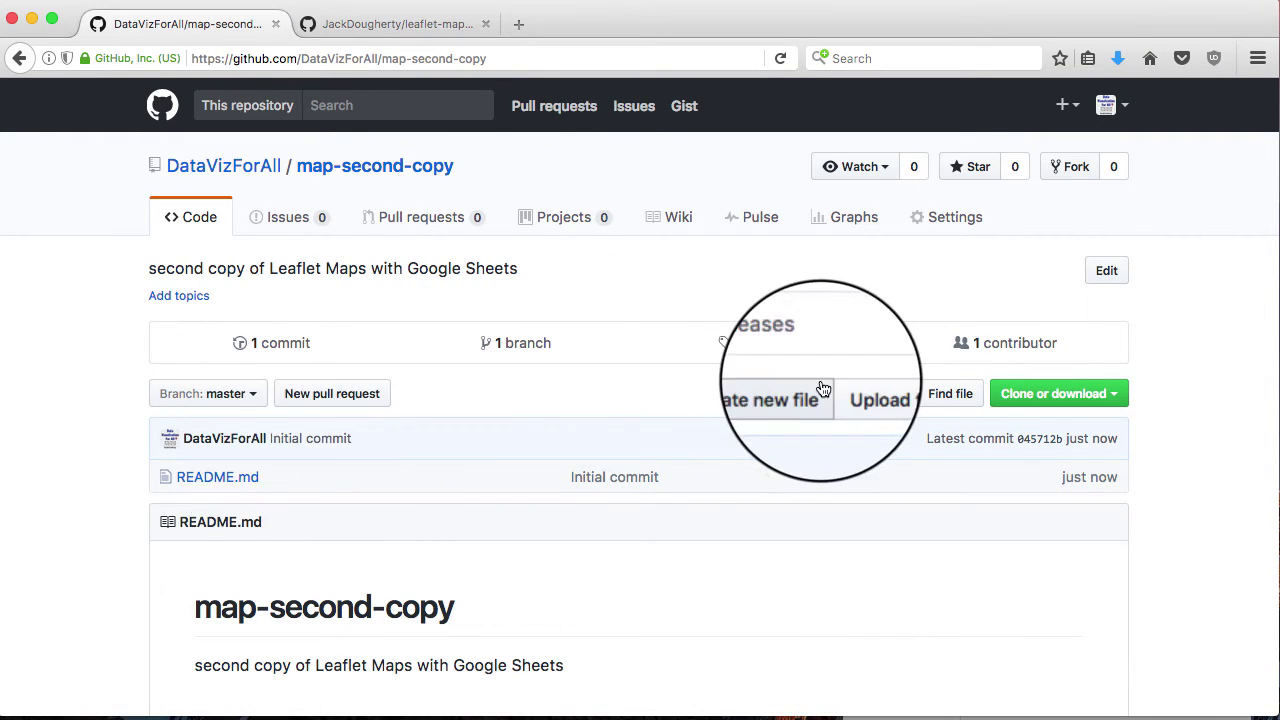
pyautogui.click(862, 394)
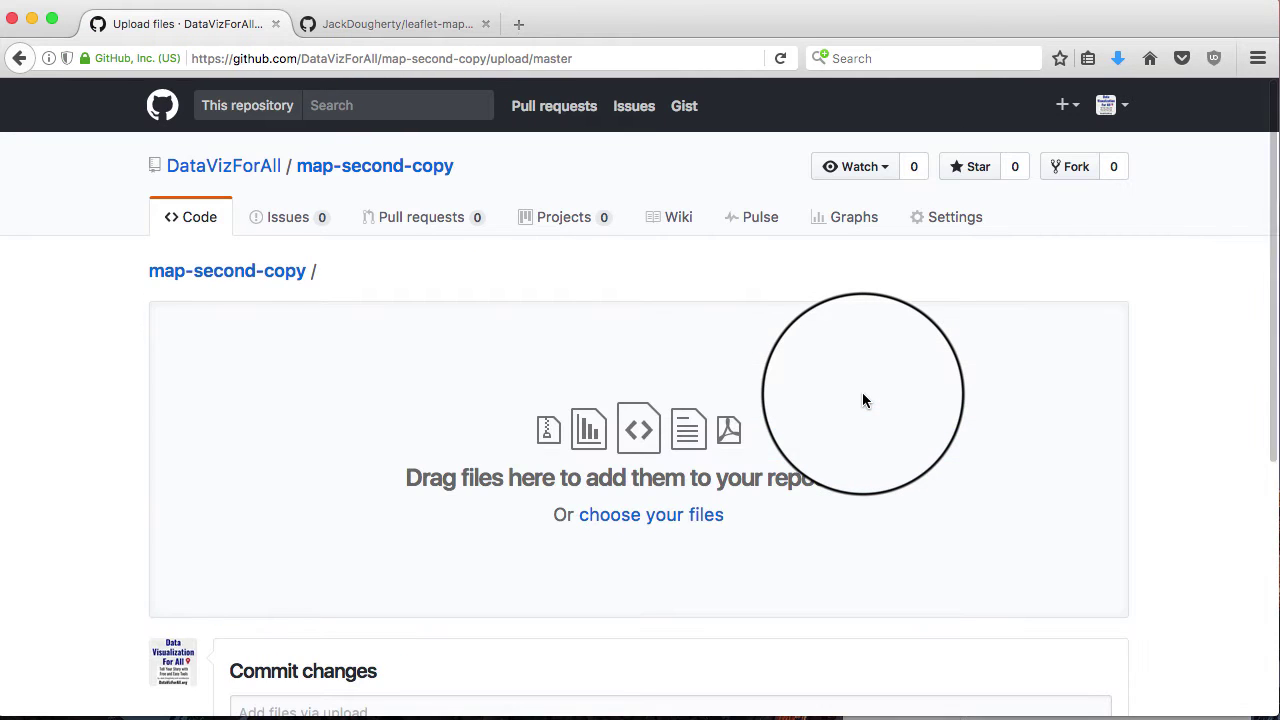
pyautogui.click(1135, 718)
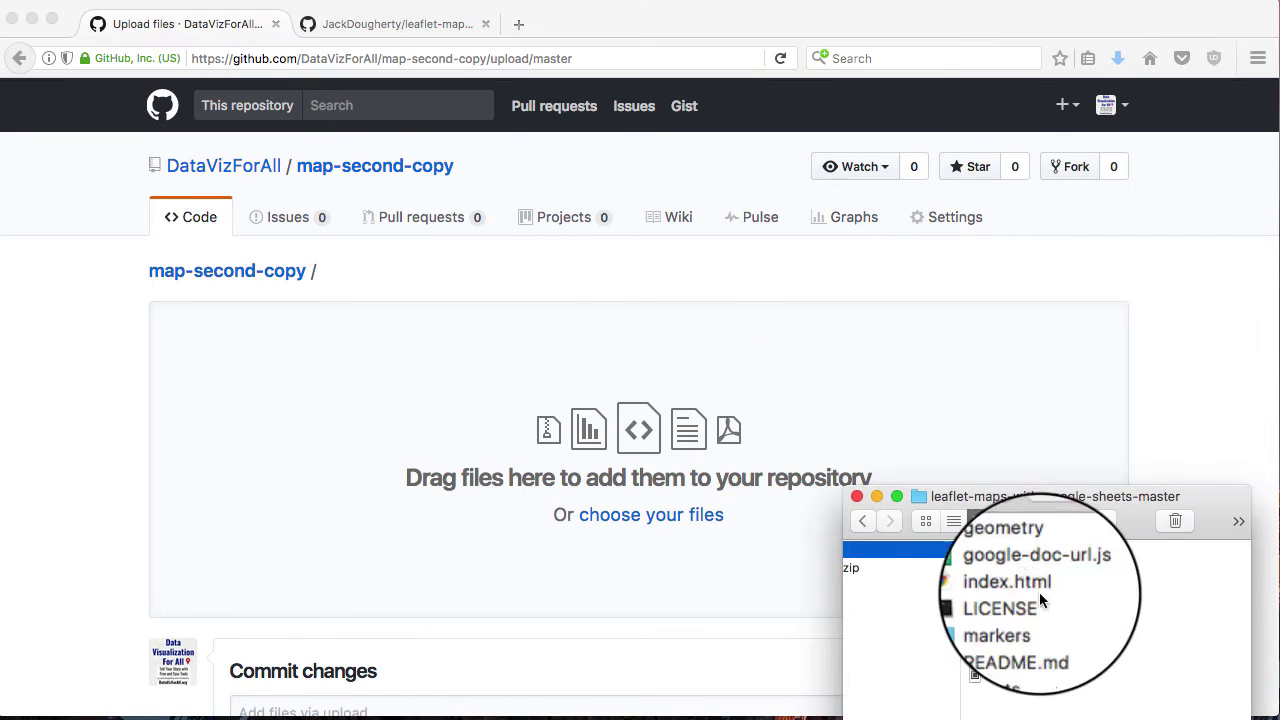
pyautogui.click(1018, 553)
pyautogui.click(1018, 553)
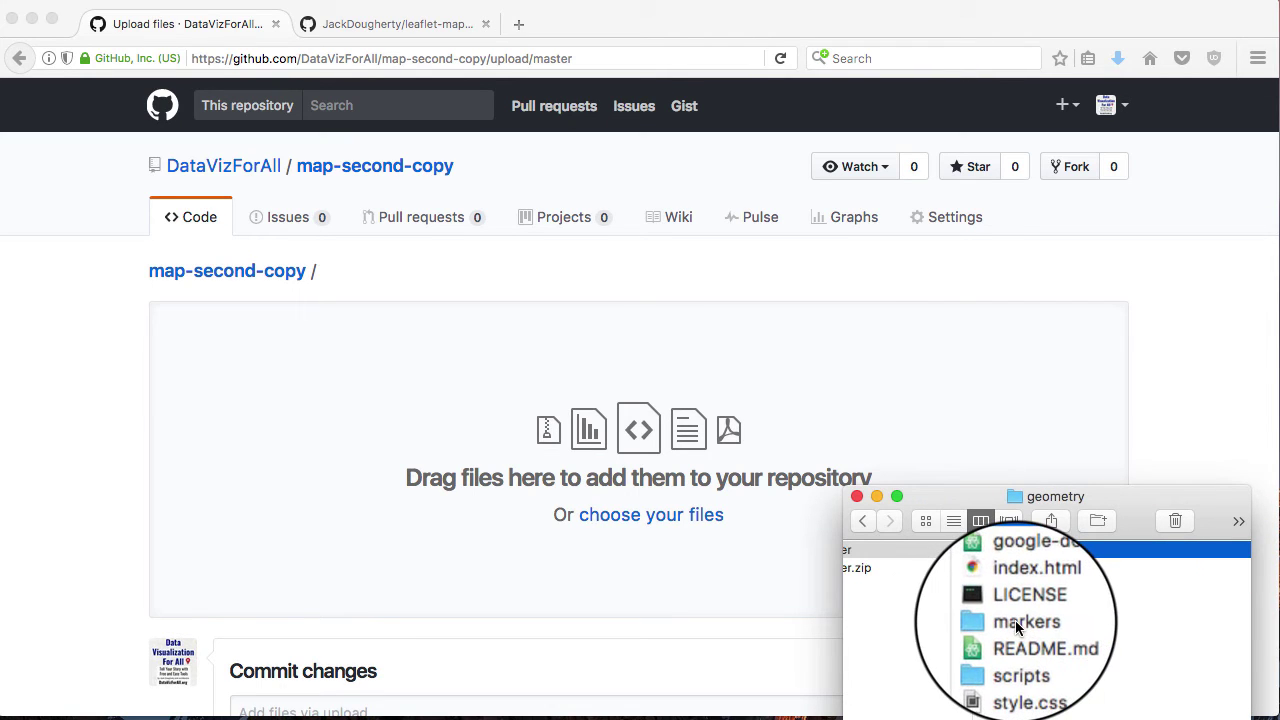
pyautogui.keyDown('shift'); pyautogui.click(1018, 627); pyautogui.keyUp('shift')
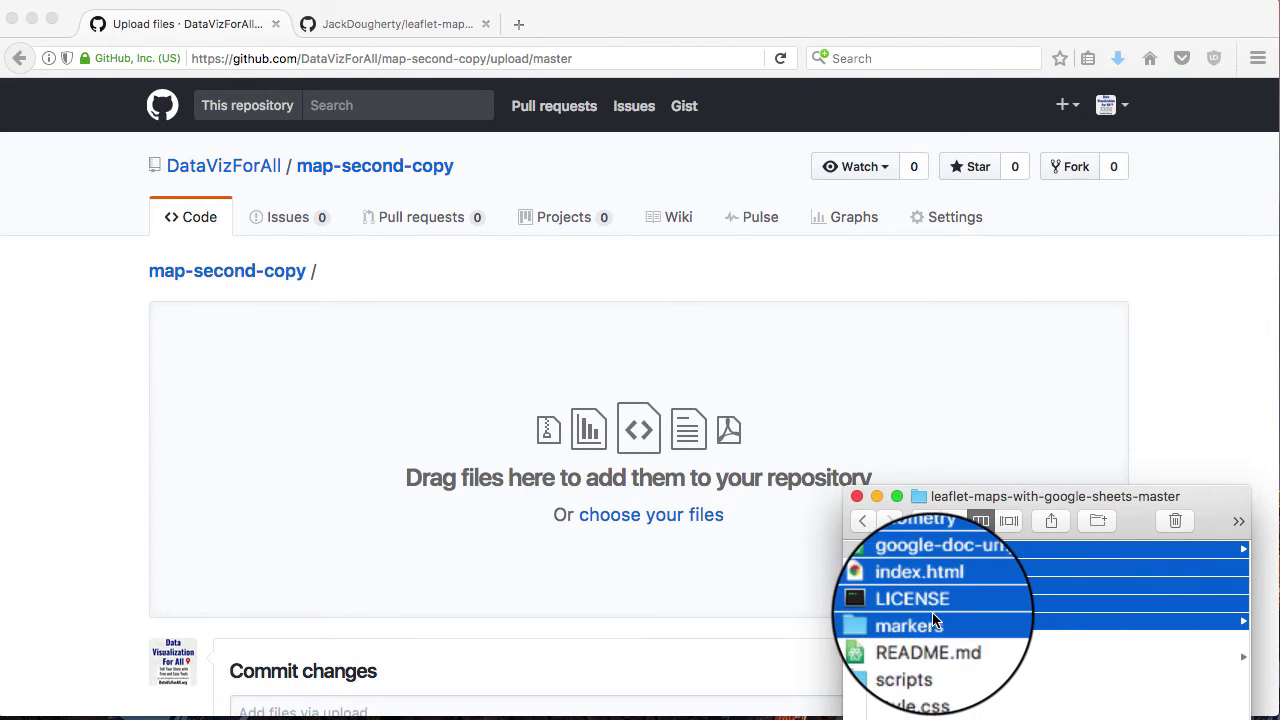
pyautogui.moveTo(932, 622); pyautogui.dragTo(660, 510)
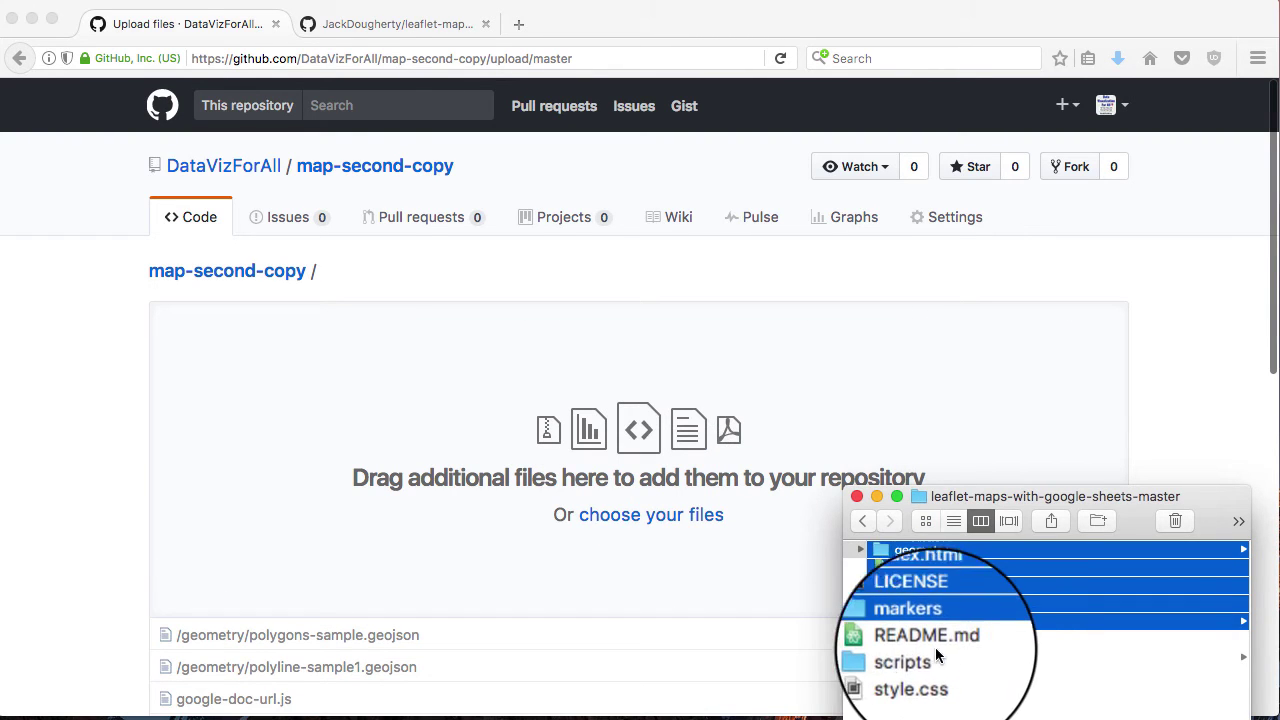
# - Add the scripts folder and style.css from the extracted folder to the map-second-copy upload, leaving out README.md
pyautogui.doubleClick(905, 658)
pyautogui.hscroll(-5, 914, 680)
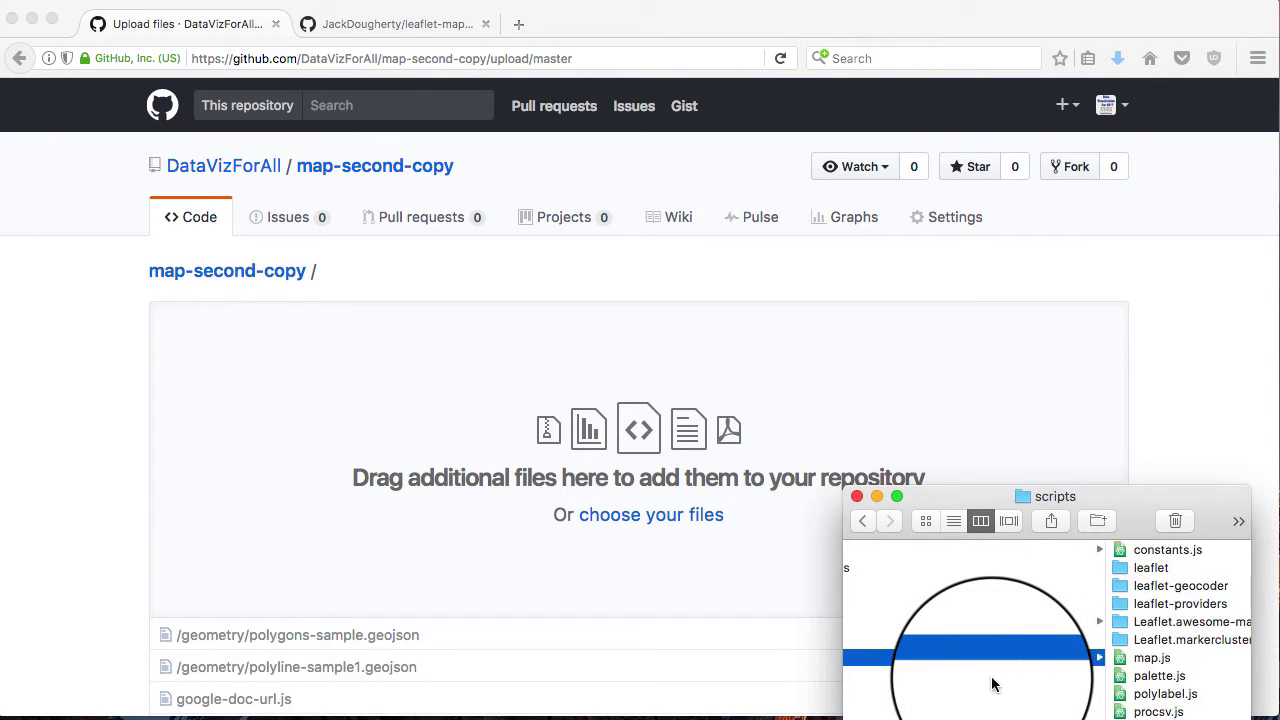
pyautogui.keyDown('shift'); pyautogui.click(1015, 682); pyautogui.keyUp('shift')
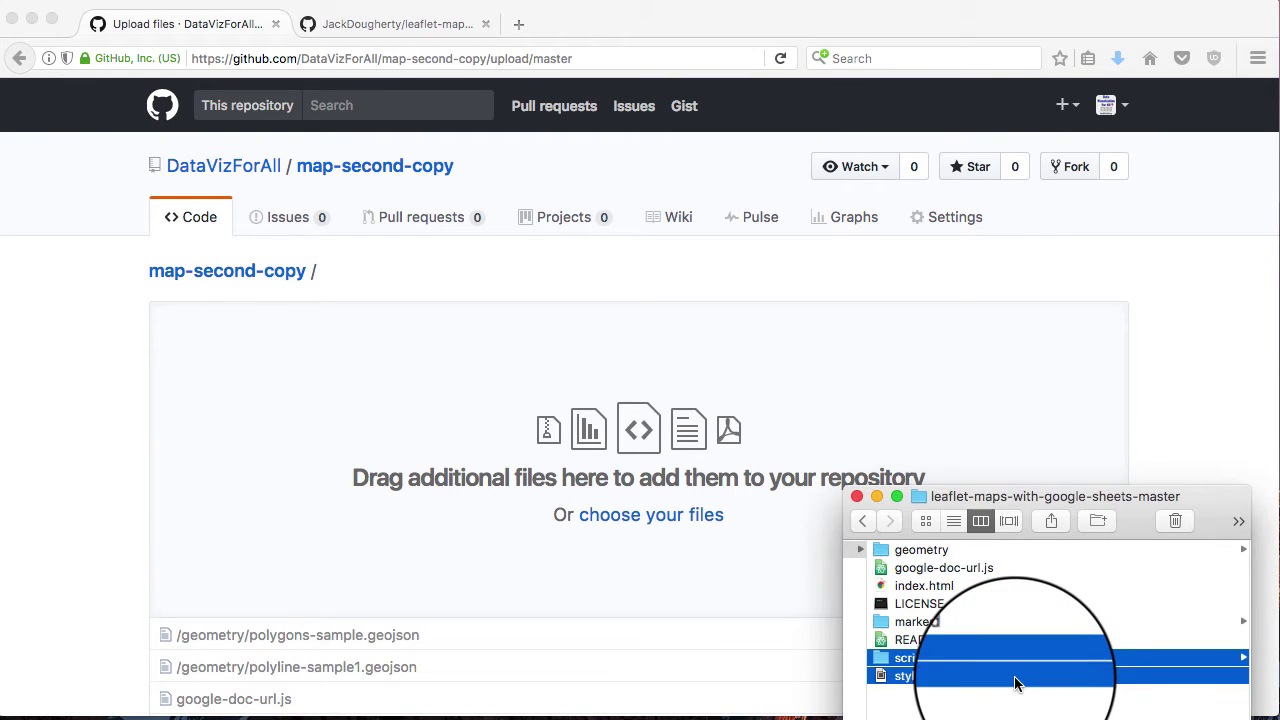
pyautogui.moveTo(912, 677); pyautogui.dragTo(715, 532)
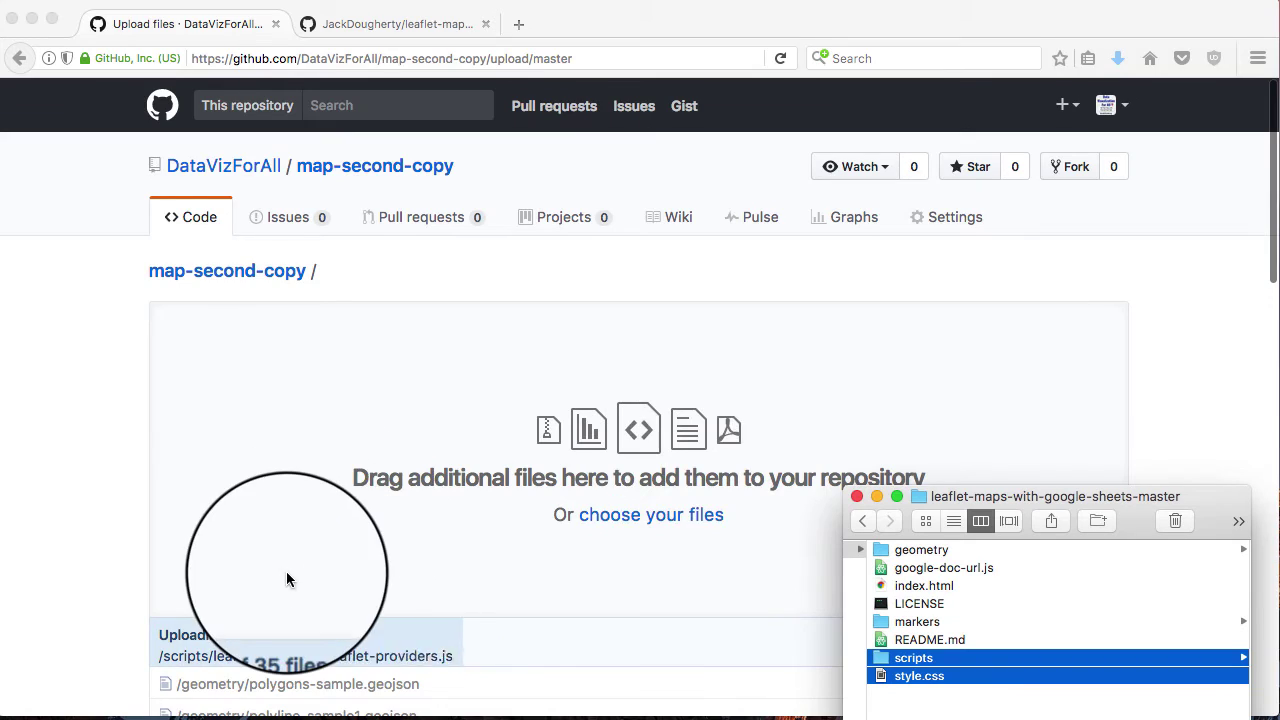
# - Check the list of uploaded files and commit them directly to the master branch of map-second-copy
pyautogui.scroll(-5, 286, 571)
pyautogui.scroll(-3, 294, 419)
pyautogui.scroll(-20, 294, 419)
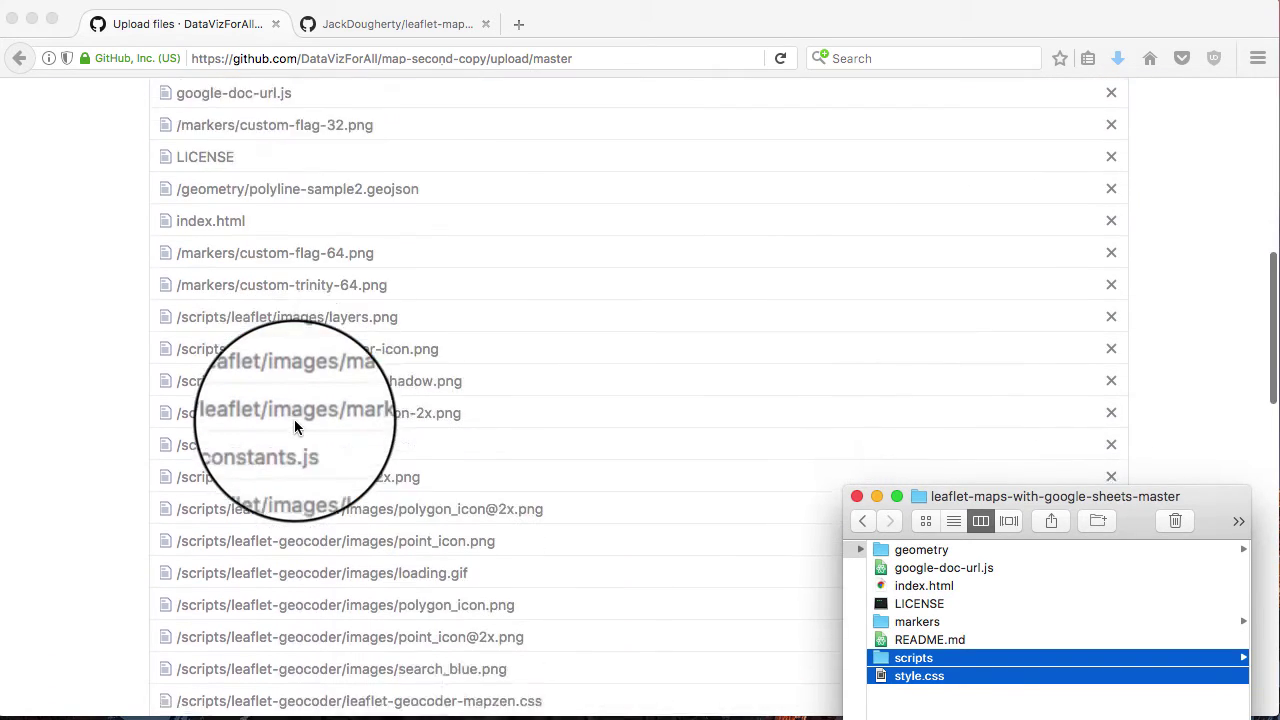
pyautogui.scroll(-5, 294, 419)
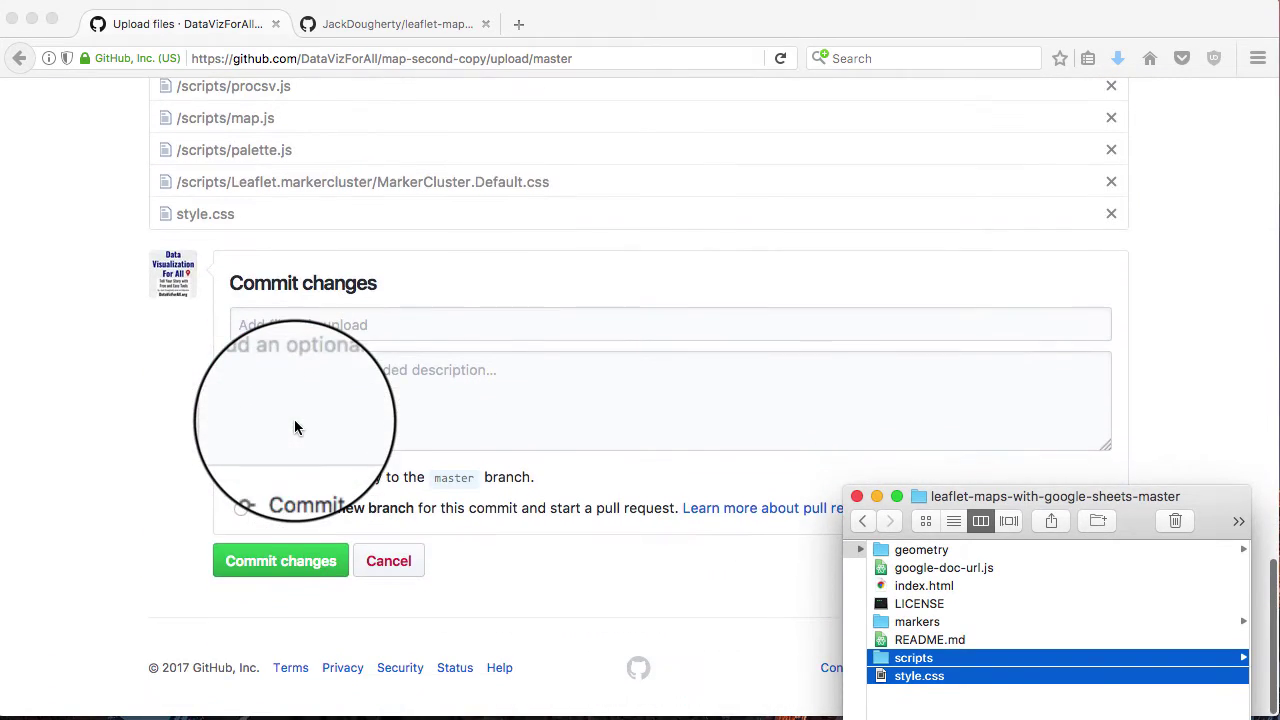
pyautogui.click(278, 570)
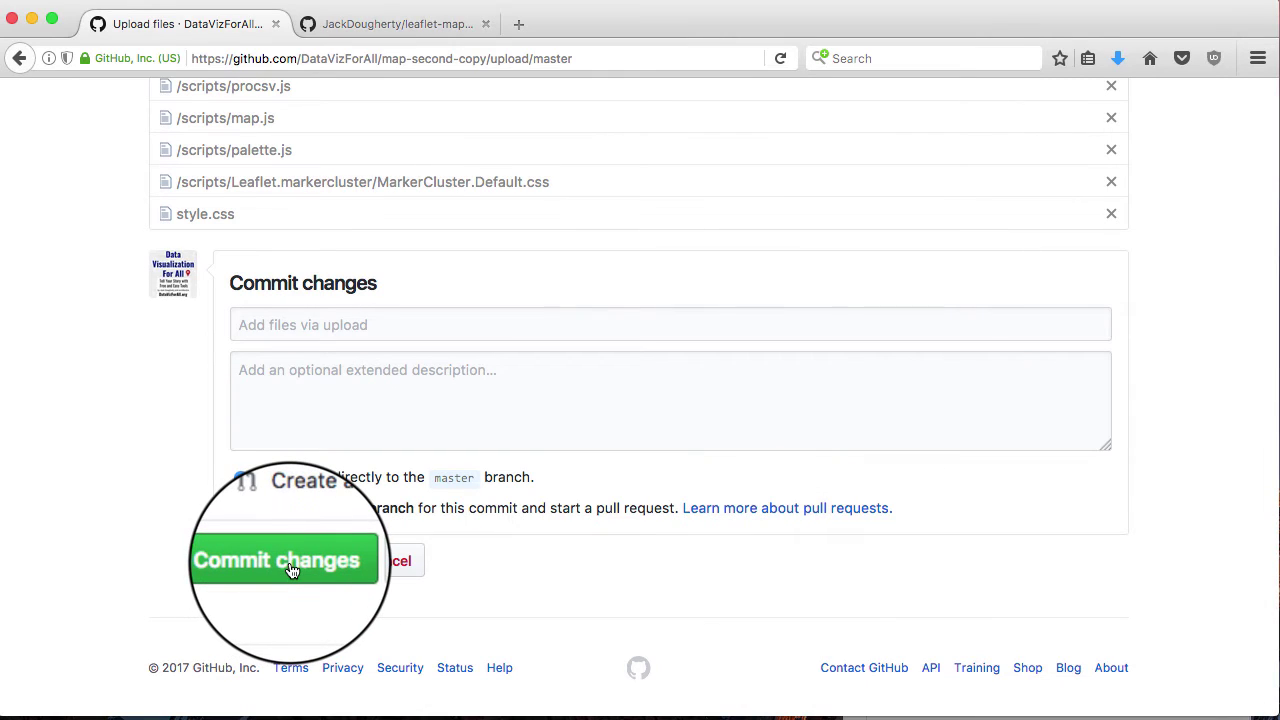
pyautogui.click(289, 565)
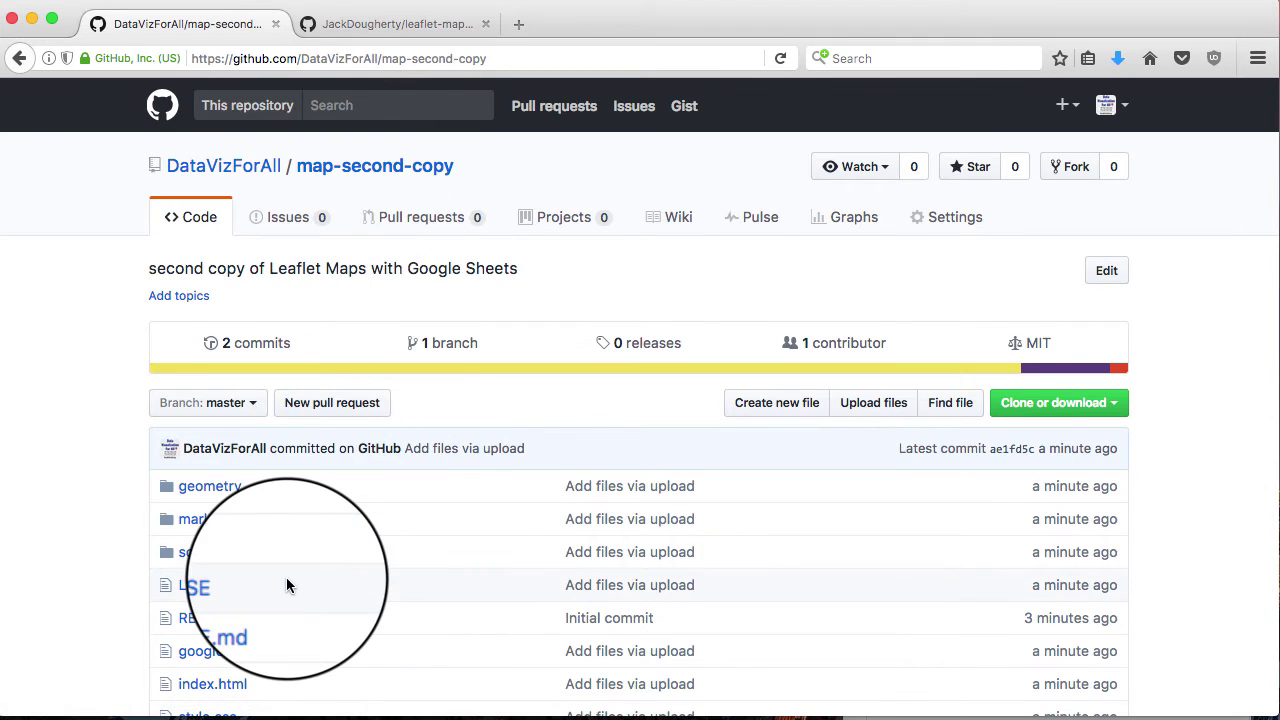
# - Enable GitHub Pages for map-second-copy in the repository settings with the master branch as source and save it
pyautogui.scroll(-6, 286, 578)
pyautogui.scroll(-1, 286, 578)
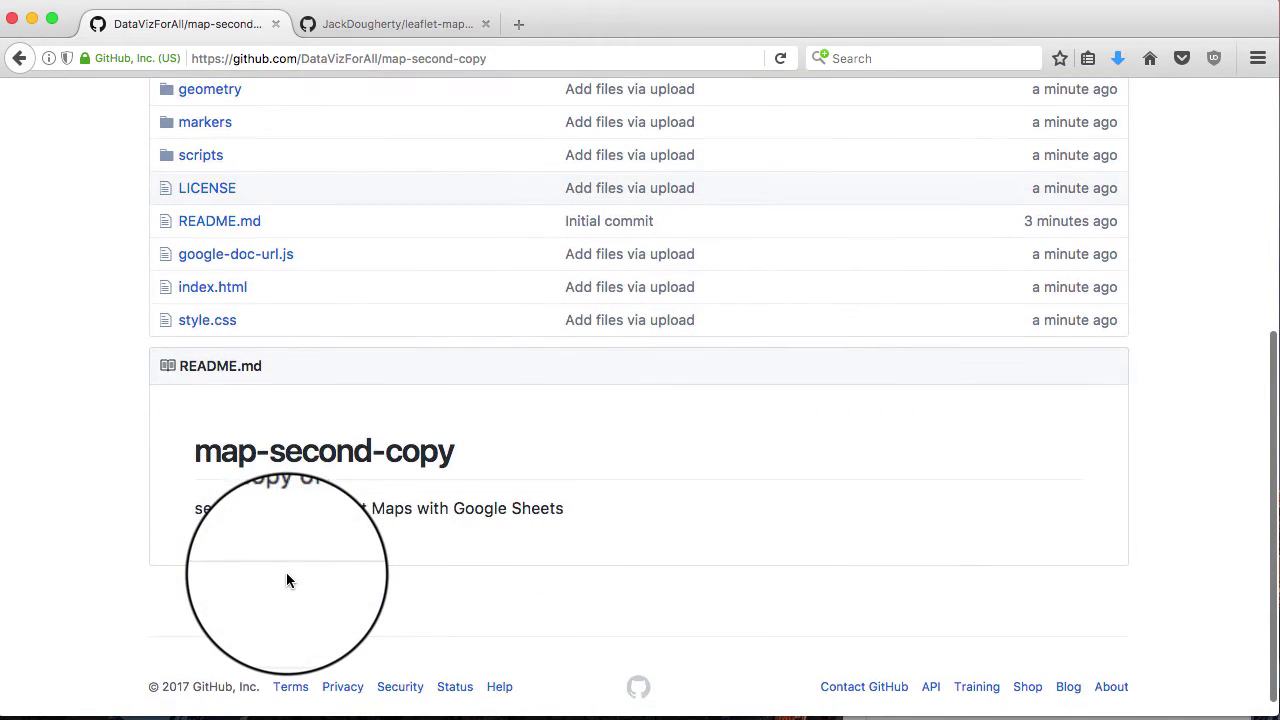
pyautogui.scroll(7, 286, 578)
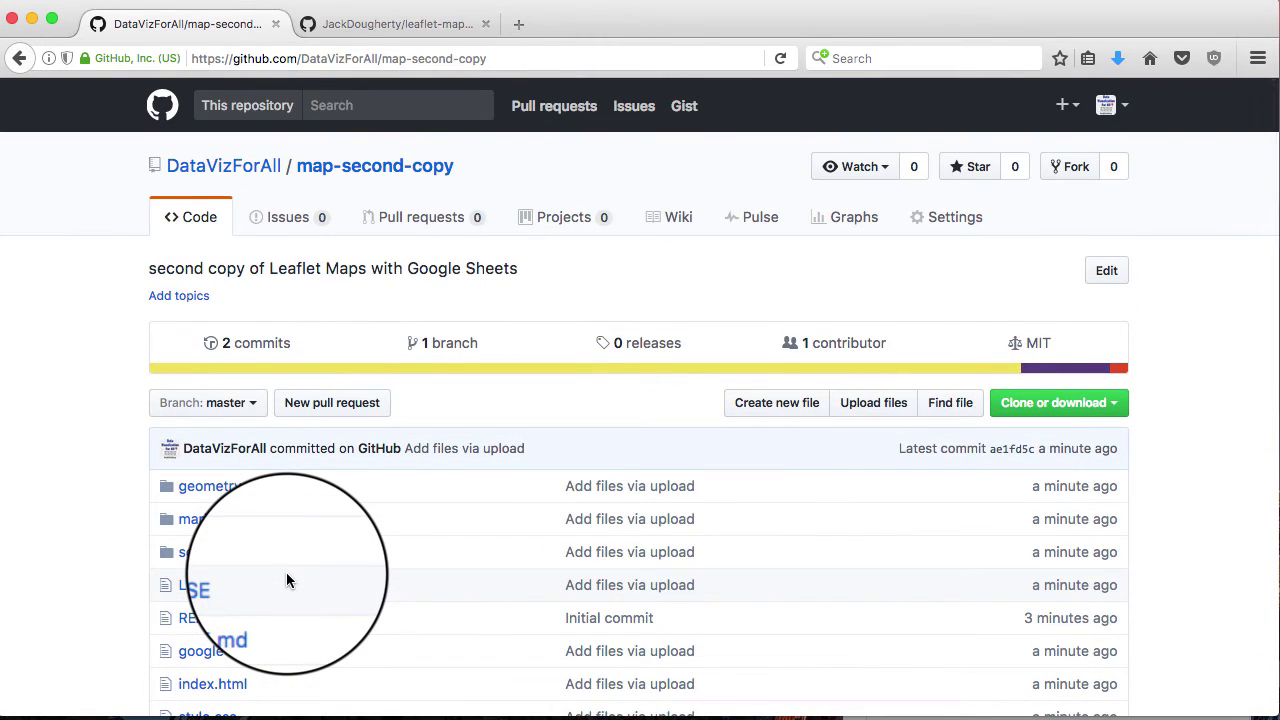
pyautogui.click(950, 219)
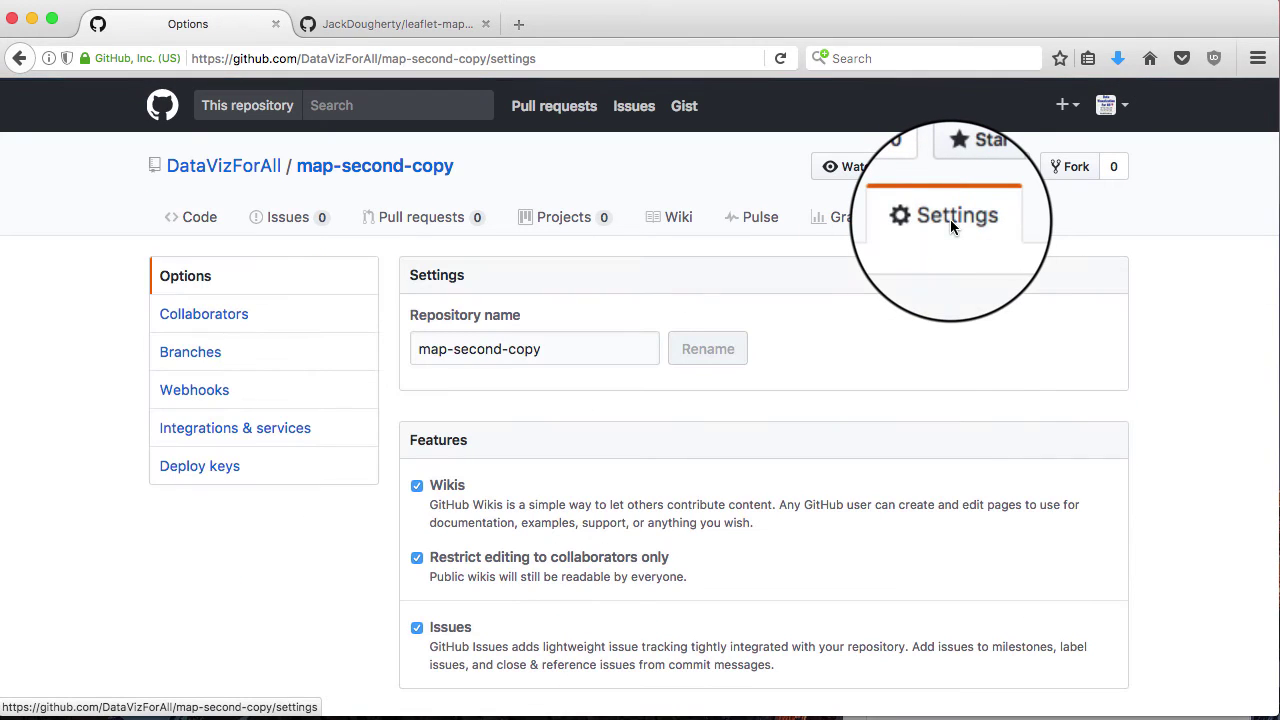
pyautogui.scroll(-1, 949, 364)
pyautogui.scroll(-10, 950, 372)
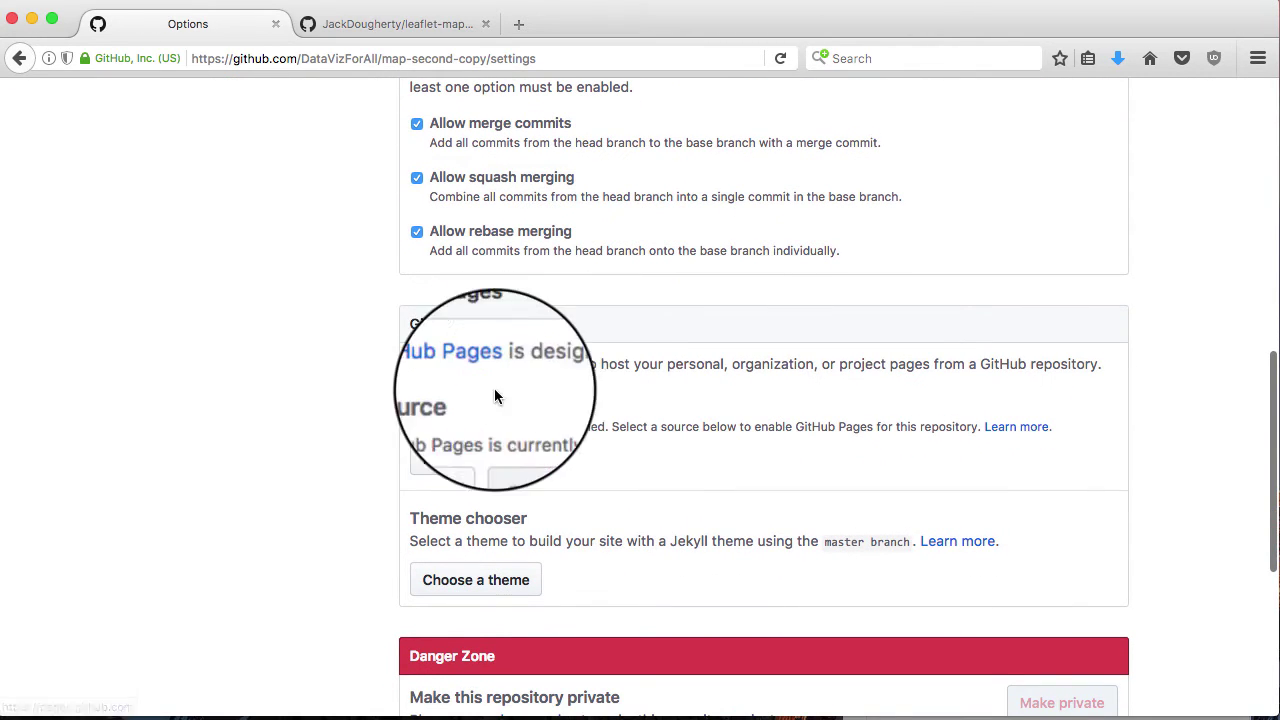
pyautogui.click(461, 473)
pyautogui.click(469, 535)
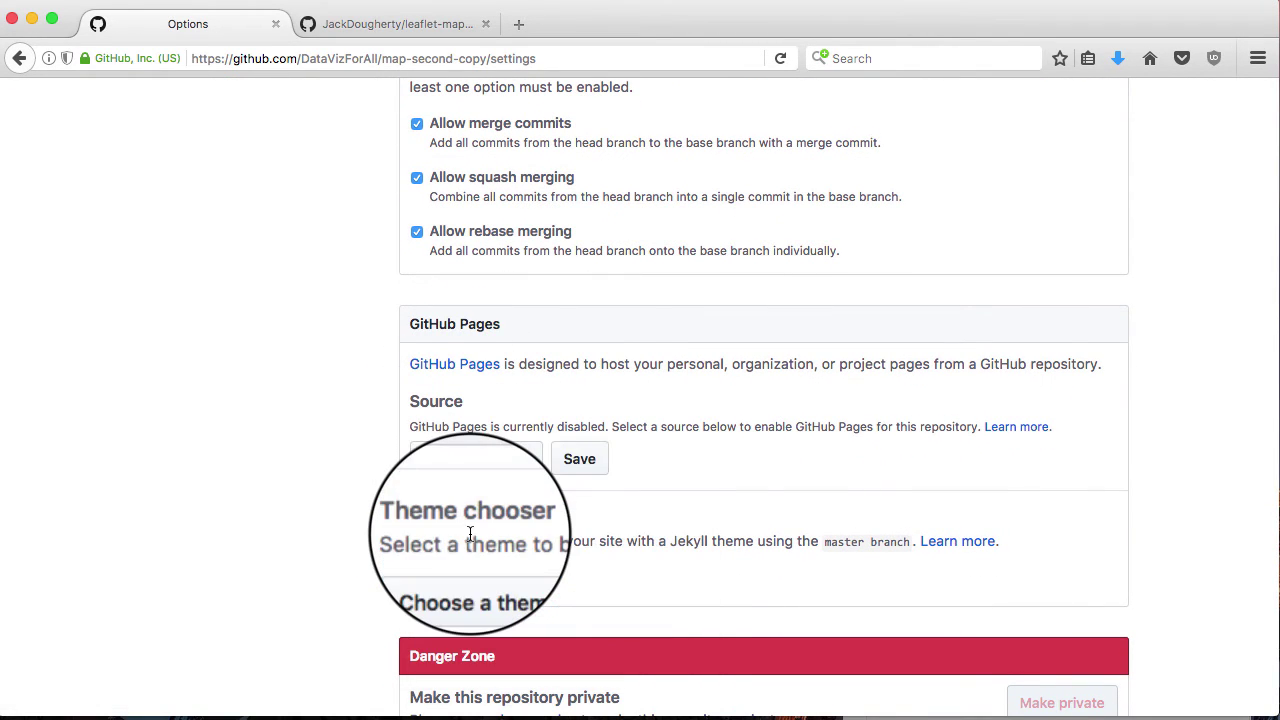
pyautogui.click(585, 472)
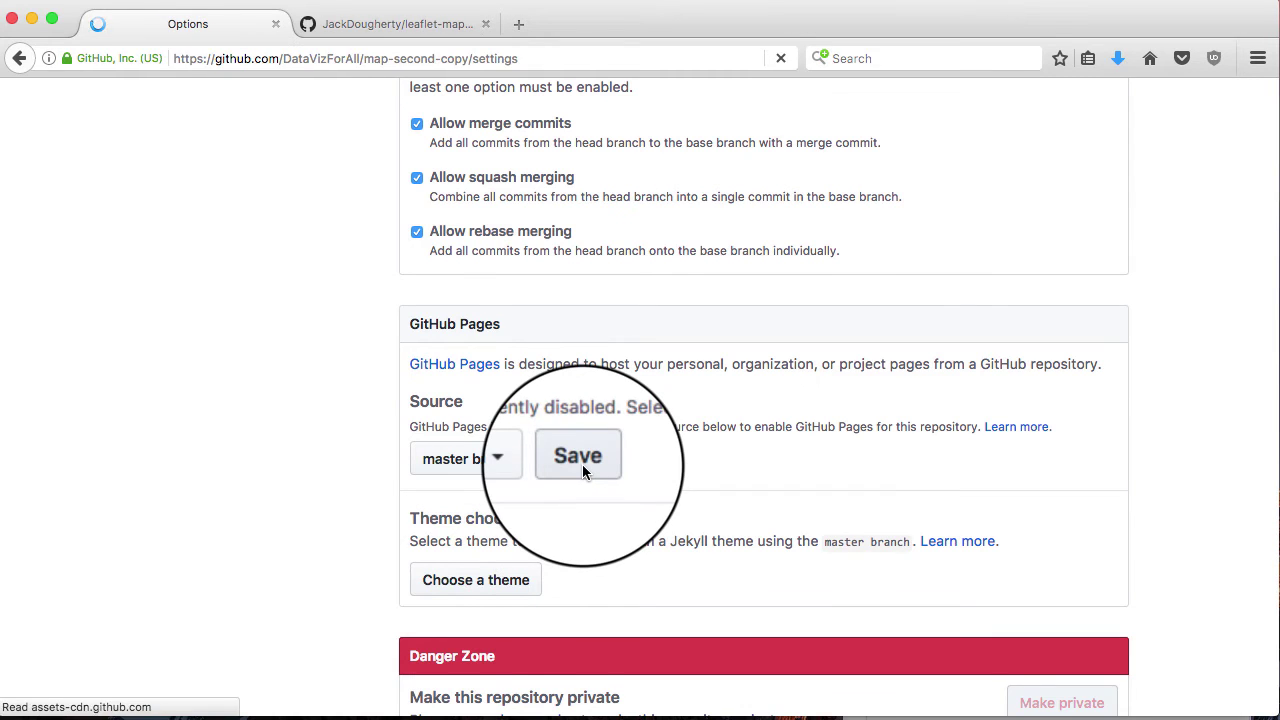
# - Copy the address of the published map-second-copy site from the GitHub Pages settings
pyautogui.scroll(-8, 582, 464)
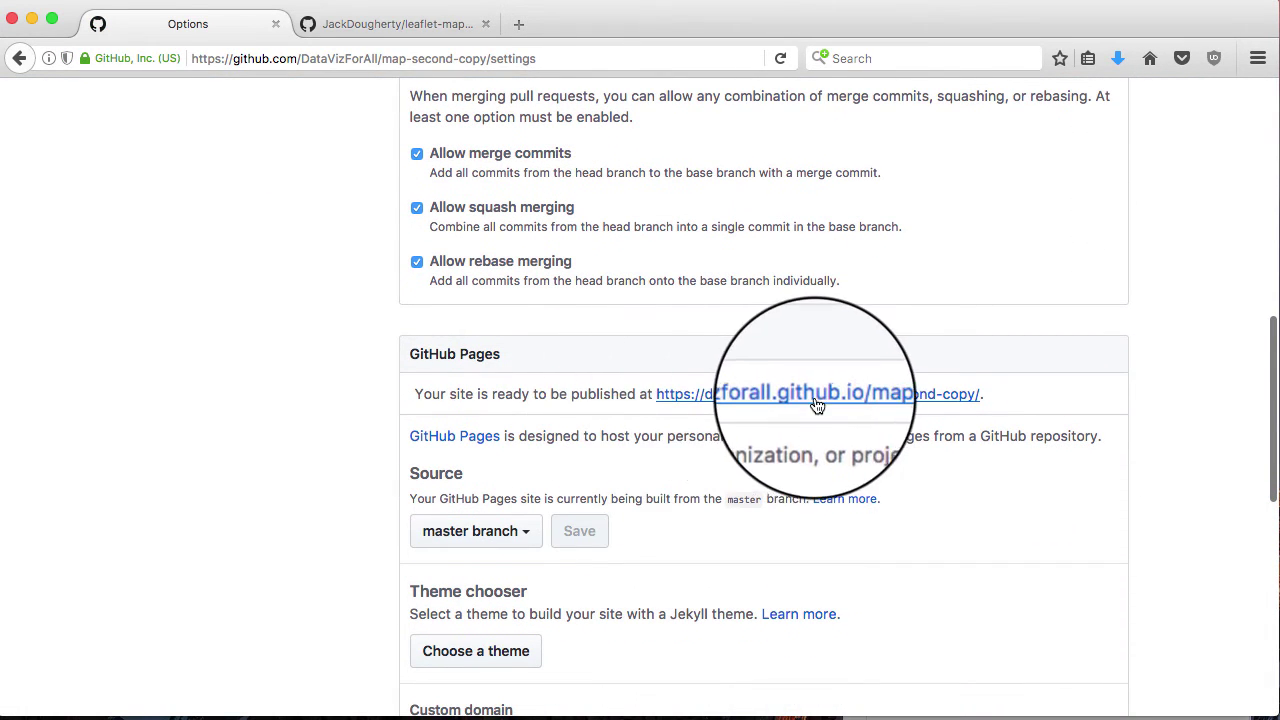
pyautogui.rightClick(822, 400)
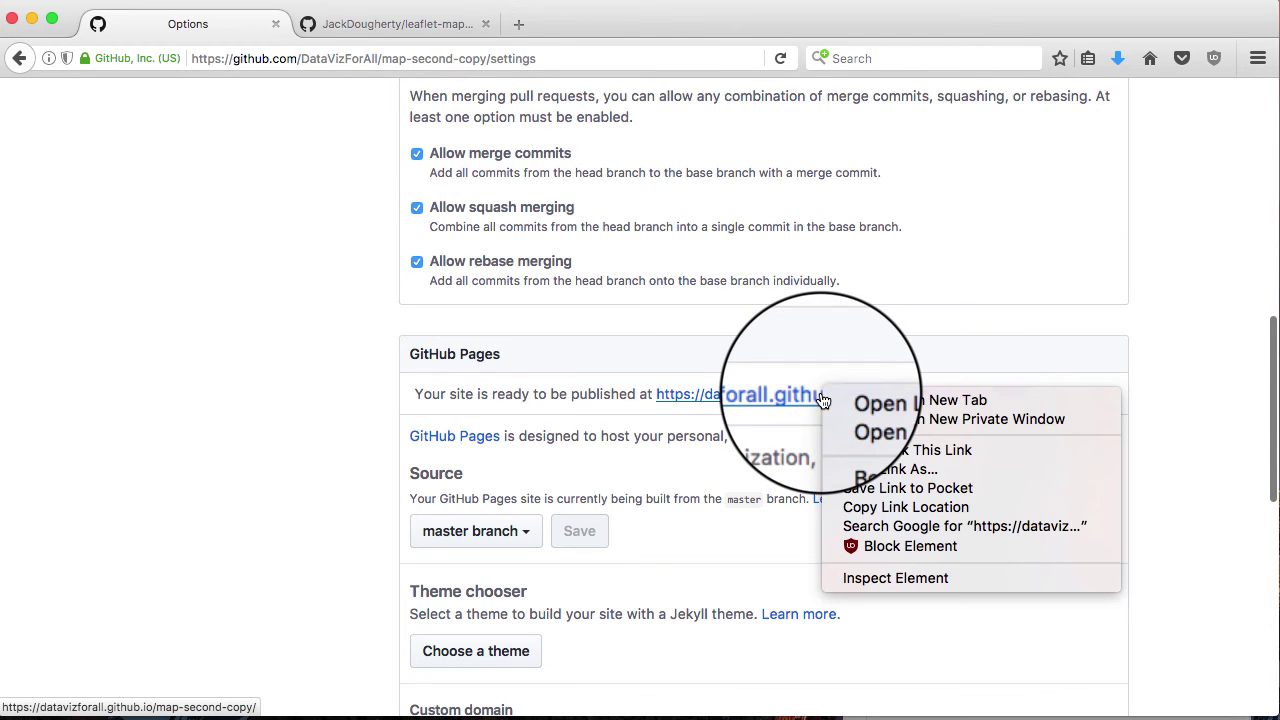
pyautogui.click(856, 510)
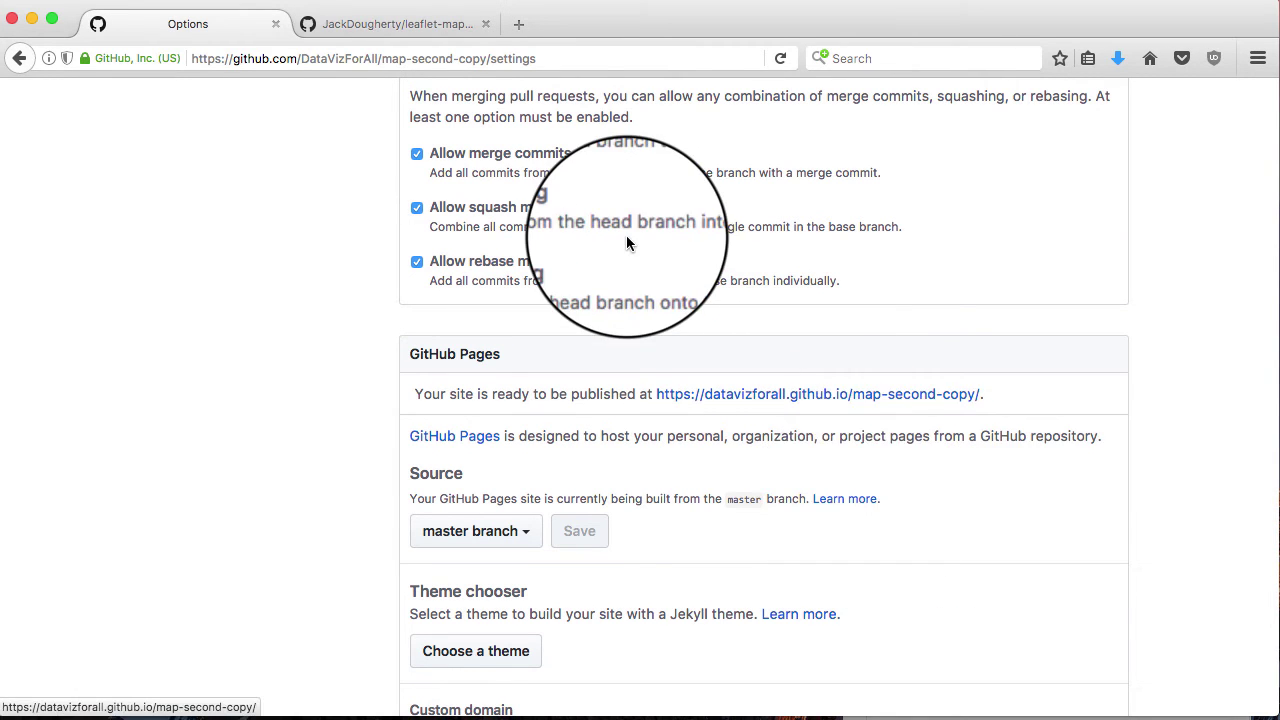
# - Edit map-second-copy's README.md to add a "## live link" heading and the copied site address below the description, and commit the change
pyautogui.scroll(12, 626, 235)
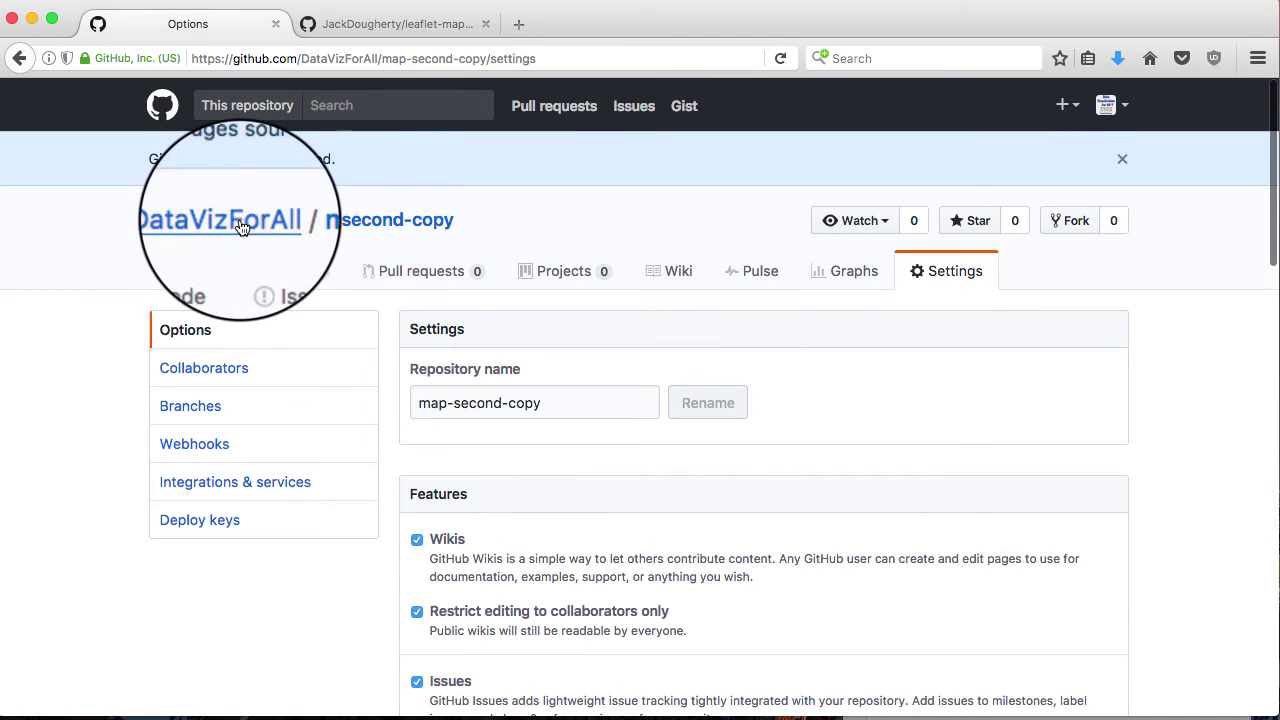
pyautogui.click(349, 222)
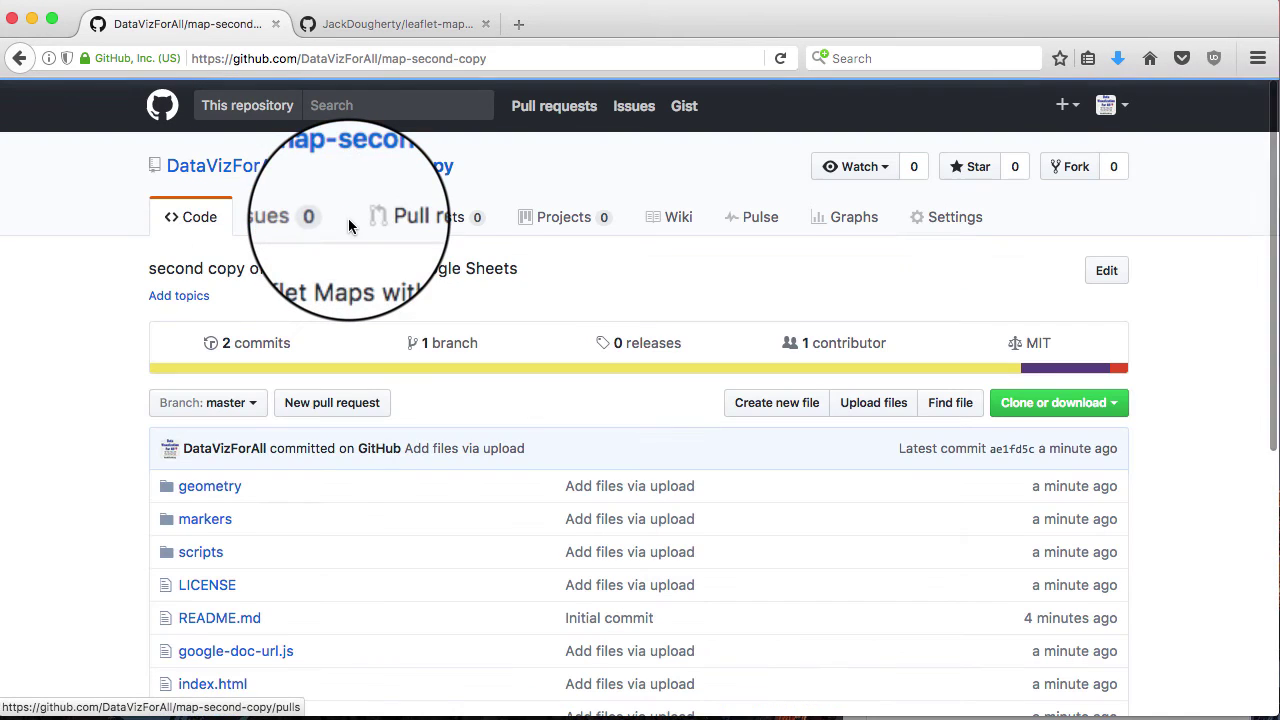
pyautogui.scroll(-5, 436, 428)
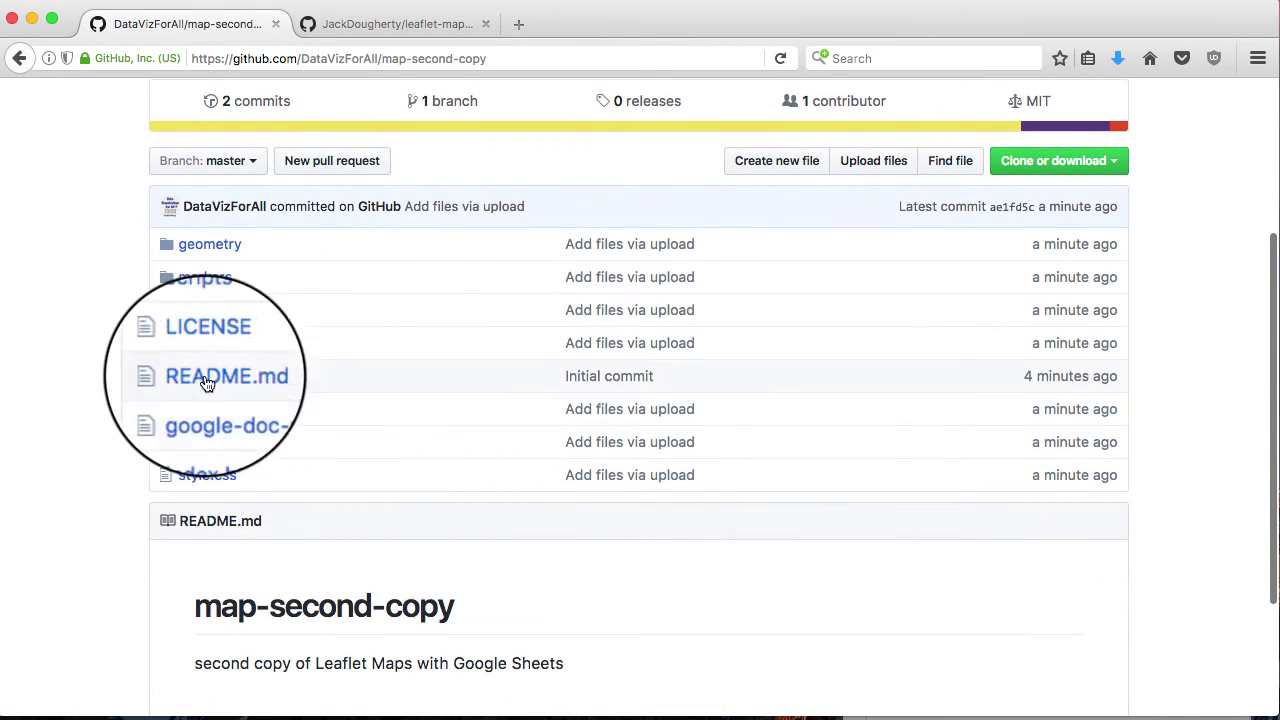
pyautogui.click(192, 380)
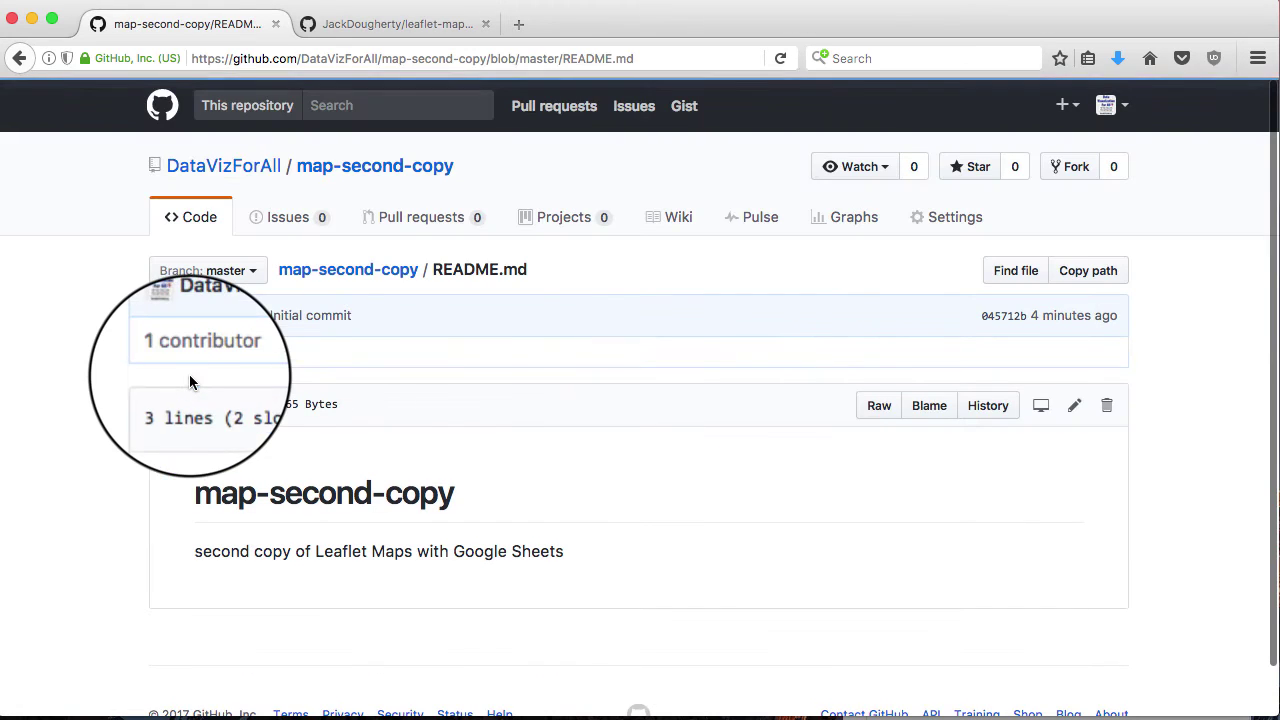
pyautogui.click(1075, 408)
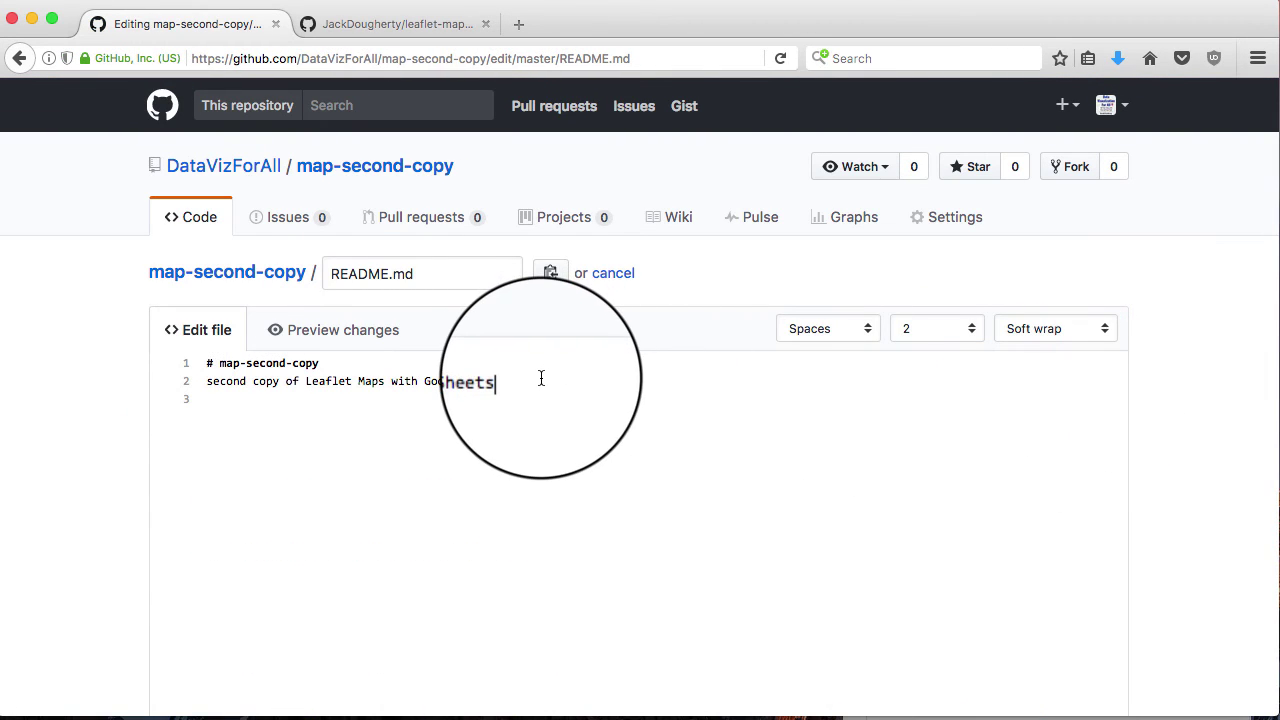
pyautogui.click(541, 378)
pyautogui.press('Return')
pyautogui.press('Return')
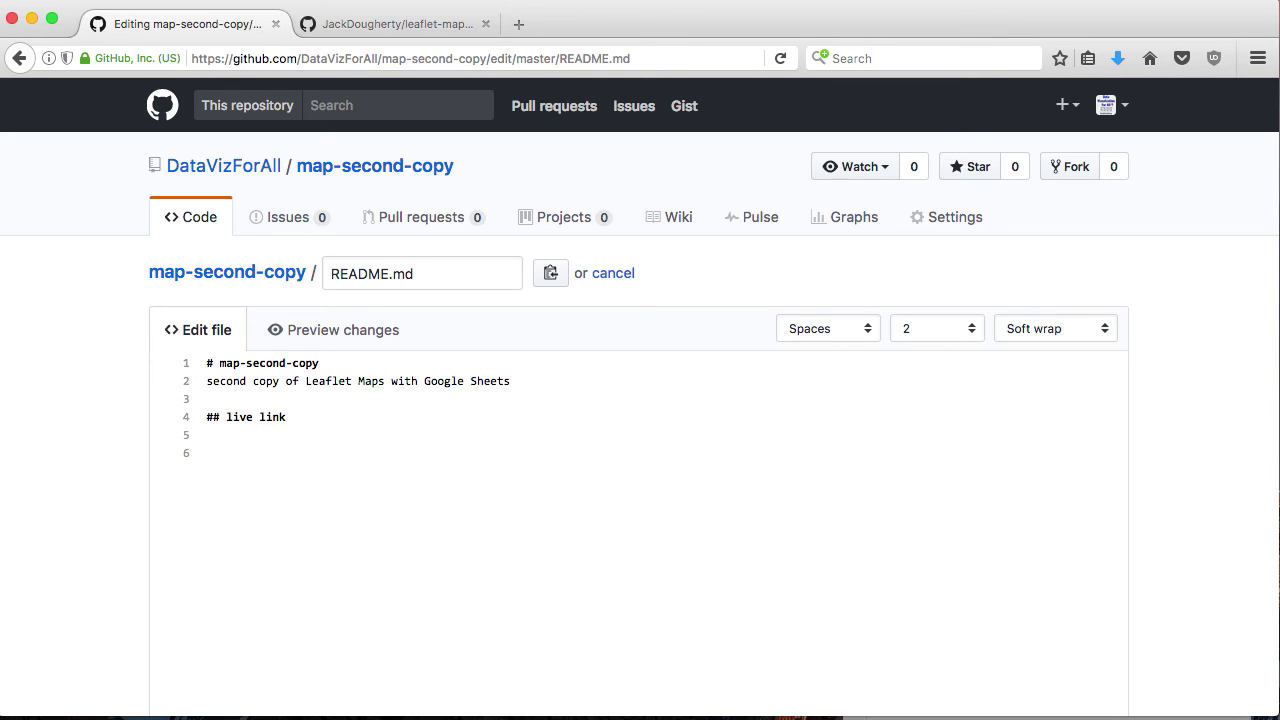
pyautogui.scroll(-10, 934, 426)
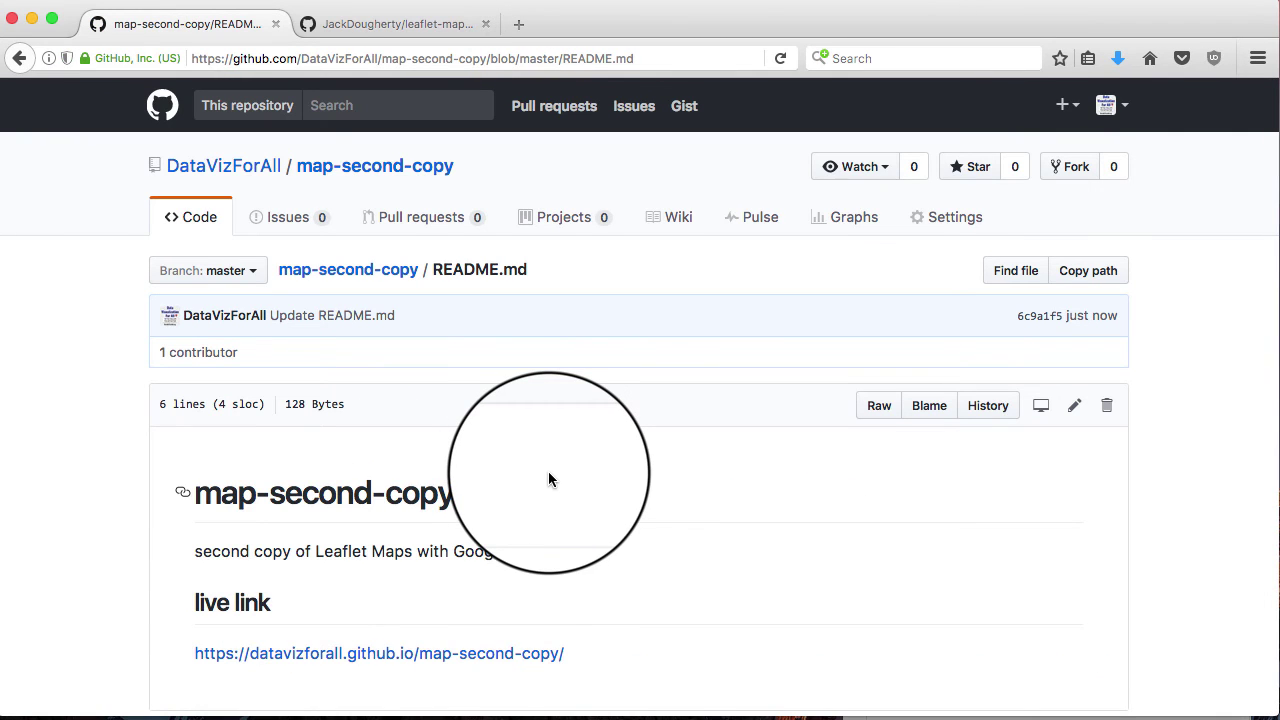
# - Open the README's live link in a new browser tab and pan the published Leaflet map to check it
pyautogui.scroll(-2, 548, 478)
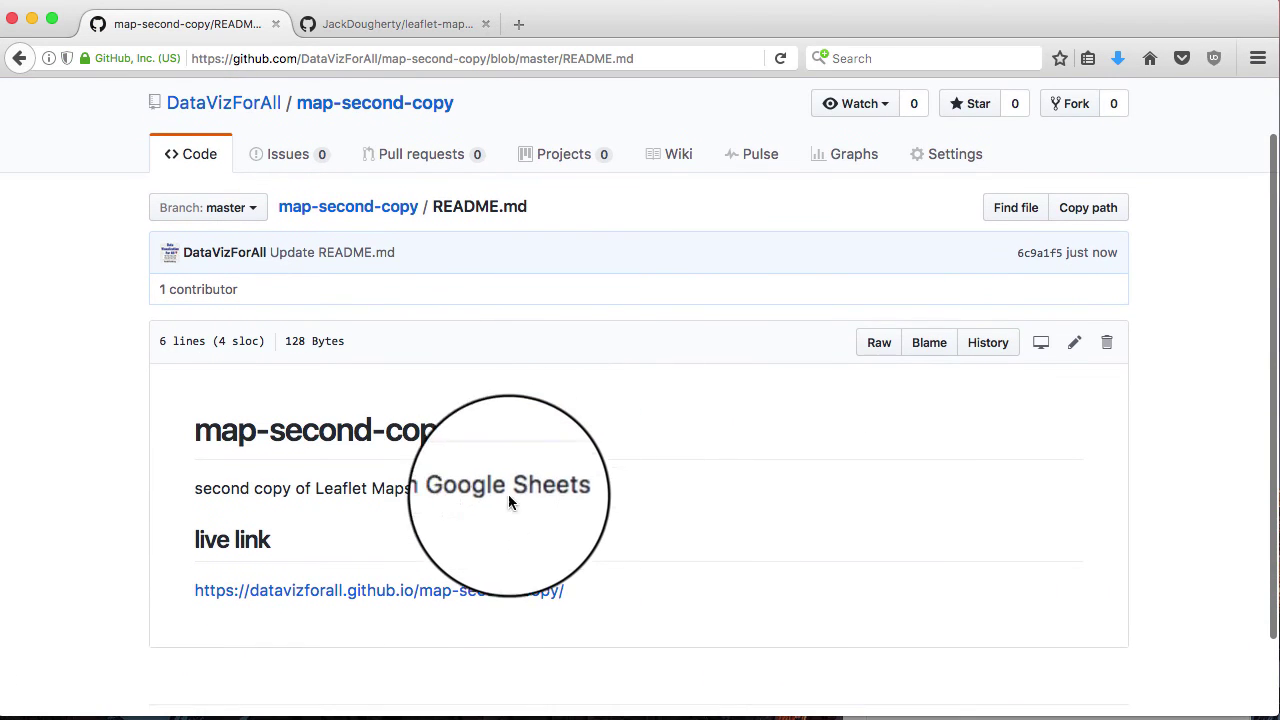
pyautogui.rightClick(430, 594)
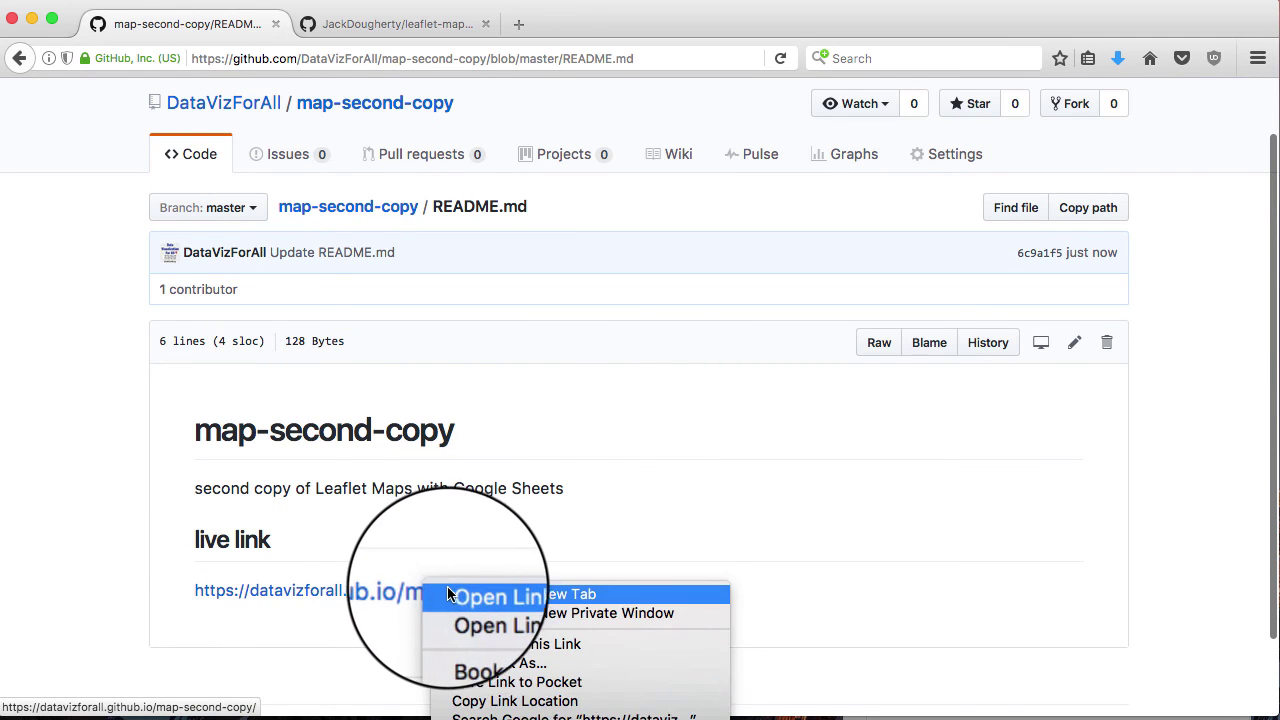
pyautogui.click(455, 597)
pyautogui.click(390, 26)
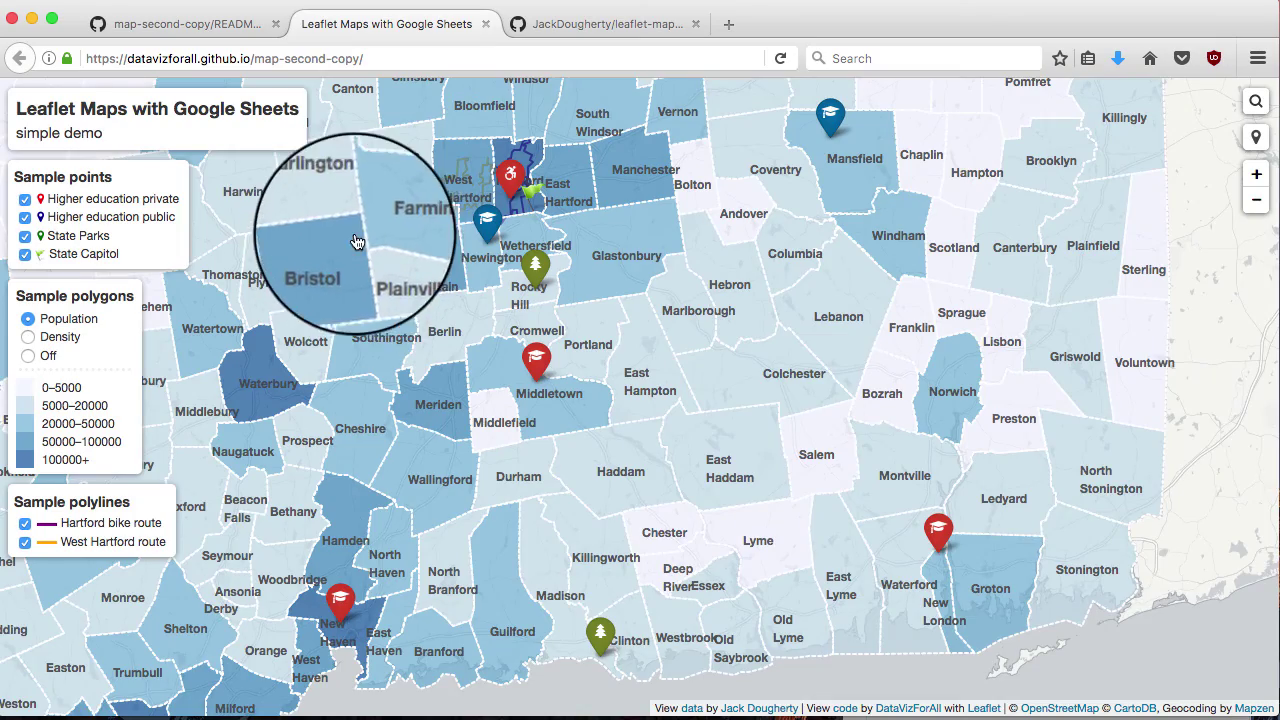
pyautogui.moveTo(366, 240); pyautogui.dragTo(391, 286)
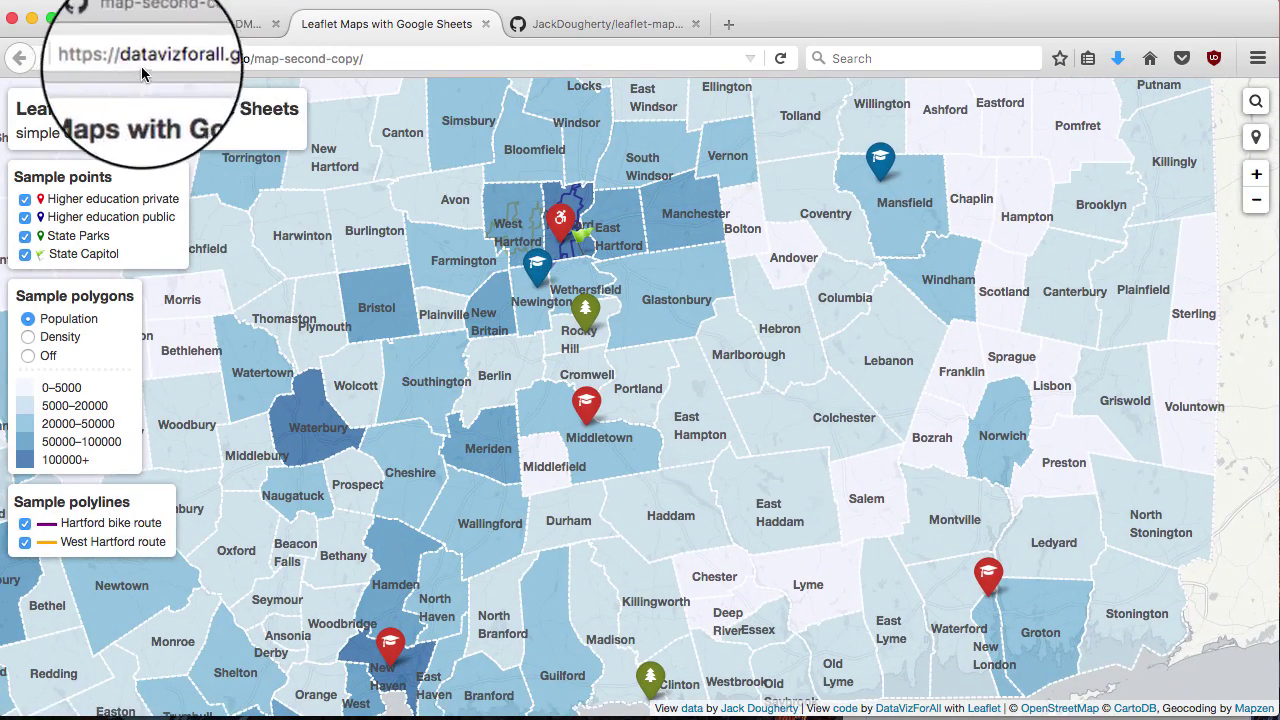
# - Return to the map-second-copy repository's main page on GitHub and look over its file list
pyautogui.click(200, 24)
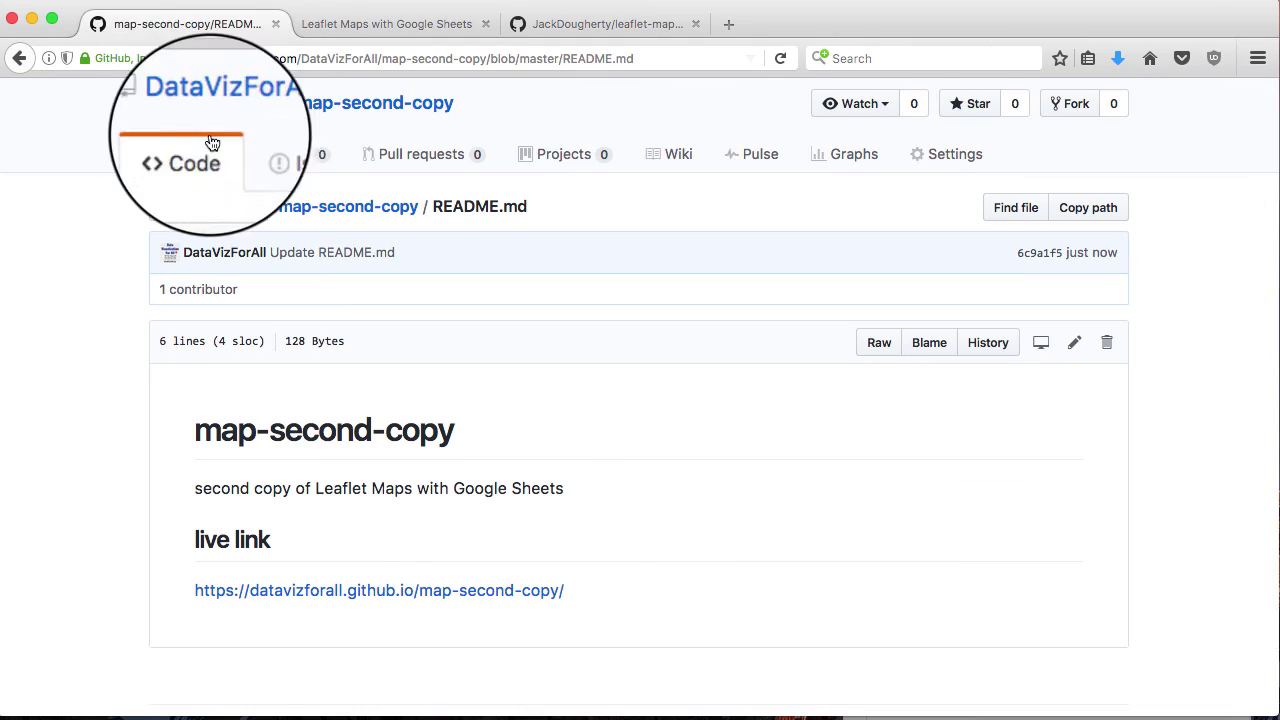
pyautogui.click(327, 113)
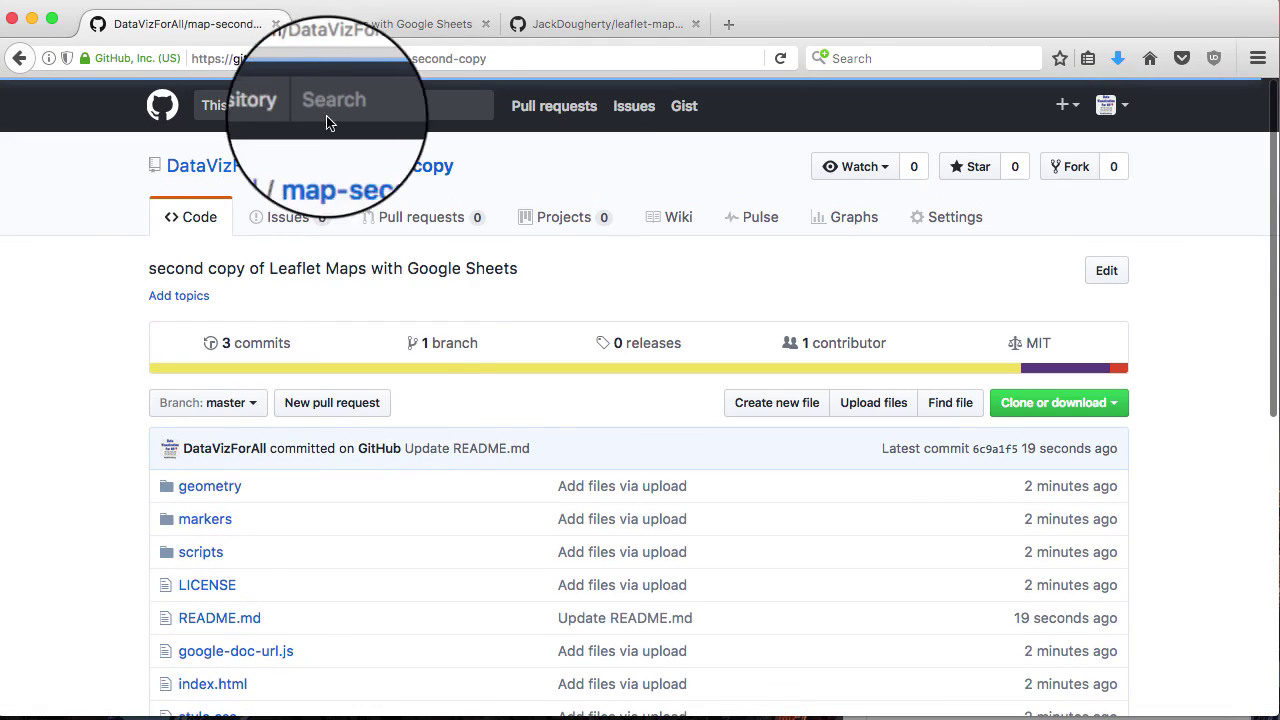
pyautogui.scroll(-5, 394, 346)
pyautogui.scroll(5, 394, 345)
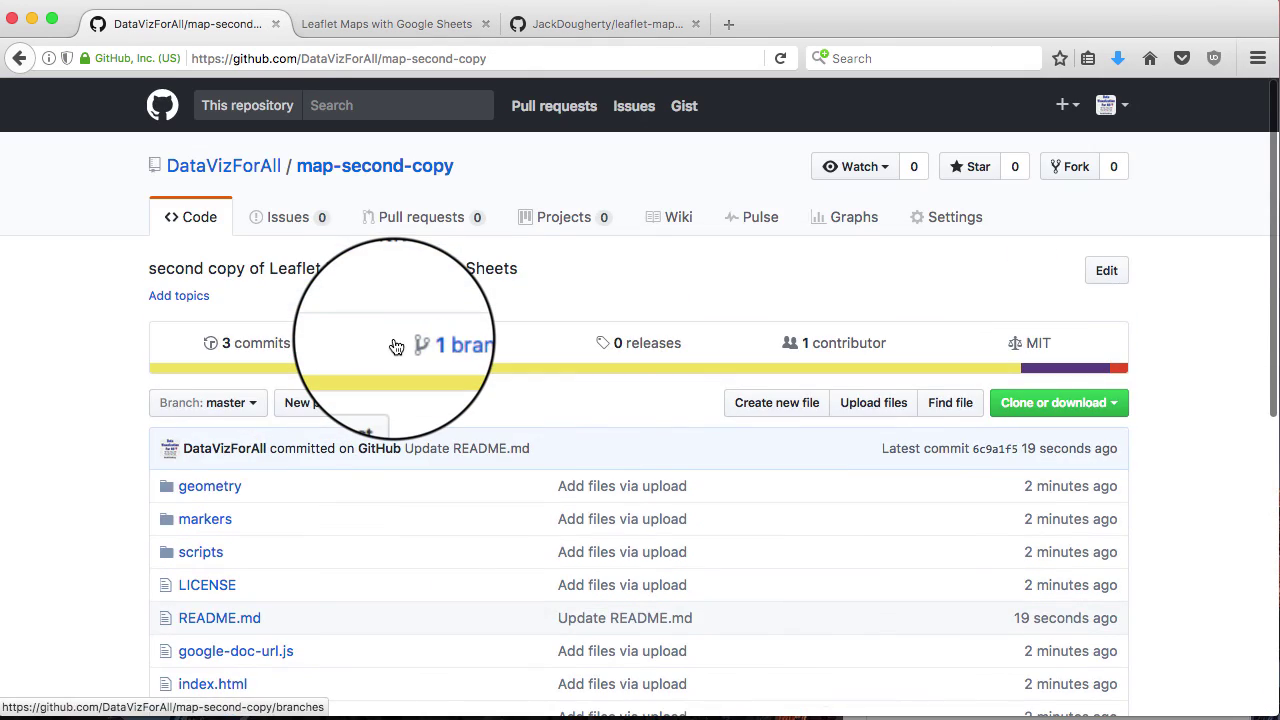